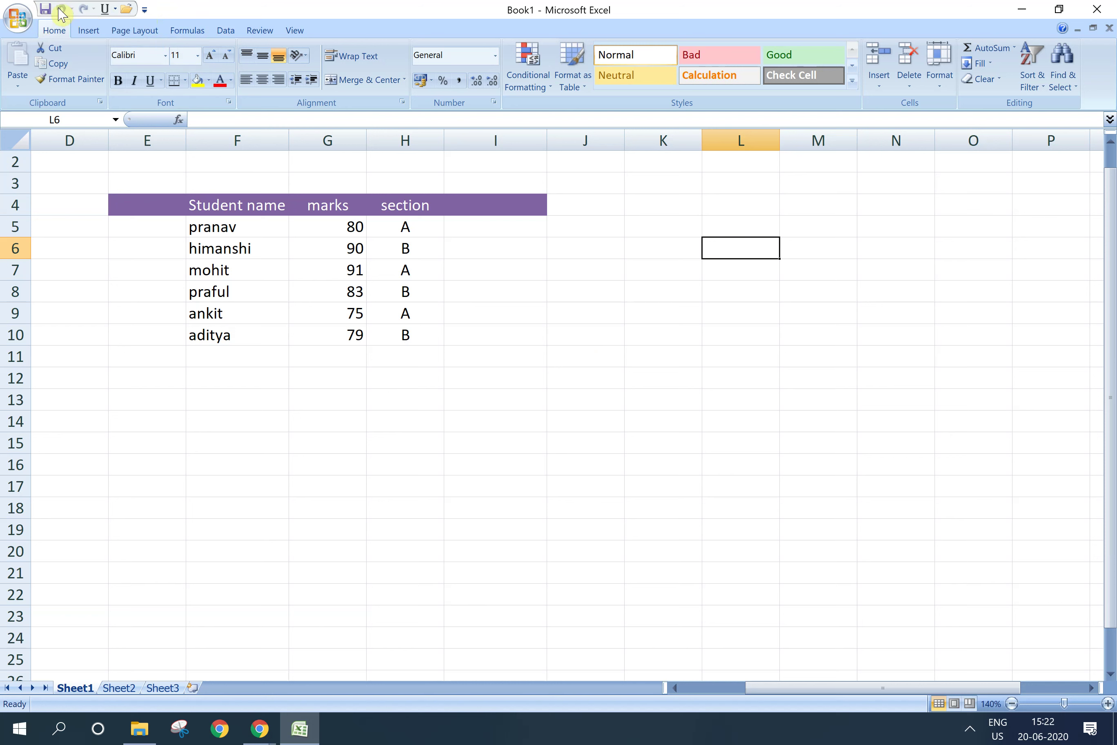
# Open the Quick Access Toolbar's More Commands settings and choose All Commands as the command source
pyautogui.click(146, 11)
pyautogui.click(146, 11)
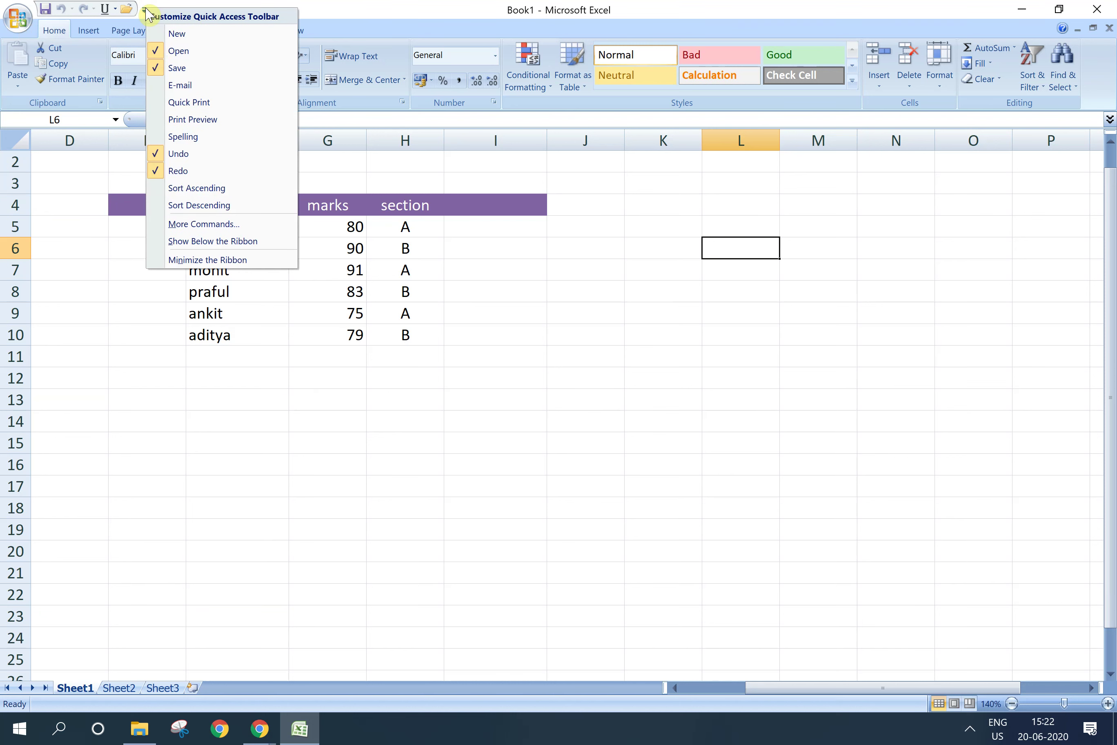
pyautogui.click(197, 226)
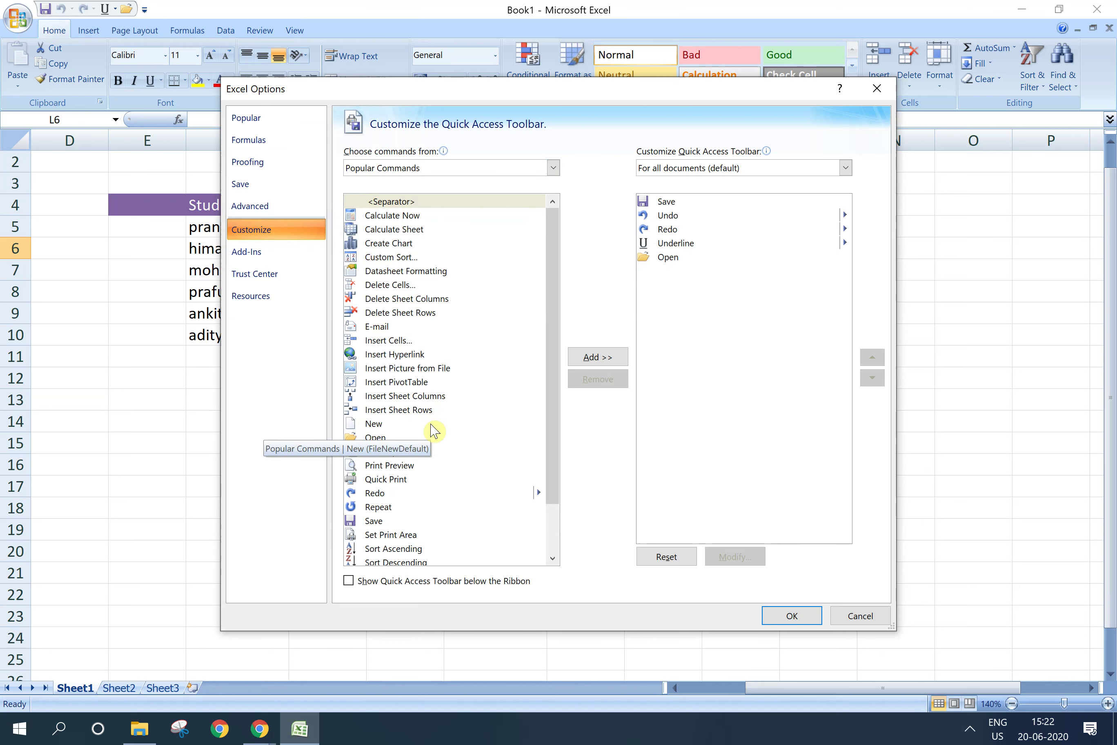
pyautogui.click(552, 167)
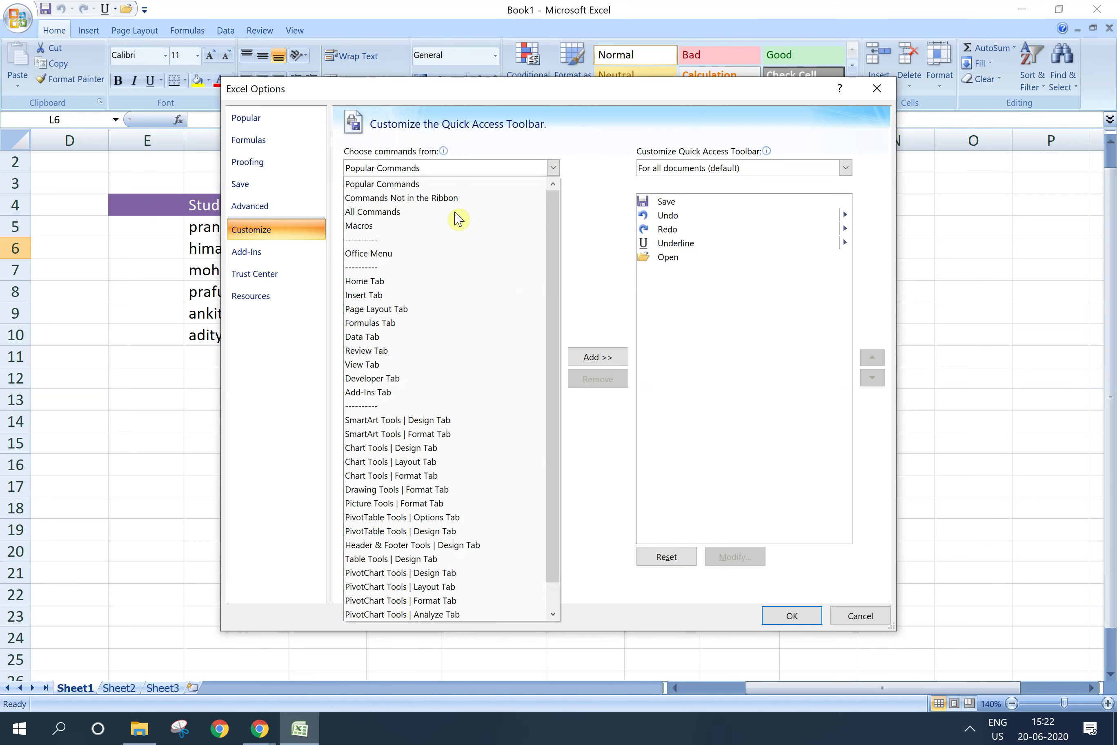
pyautogui.press('Escape')
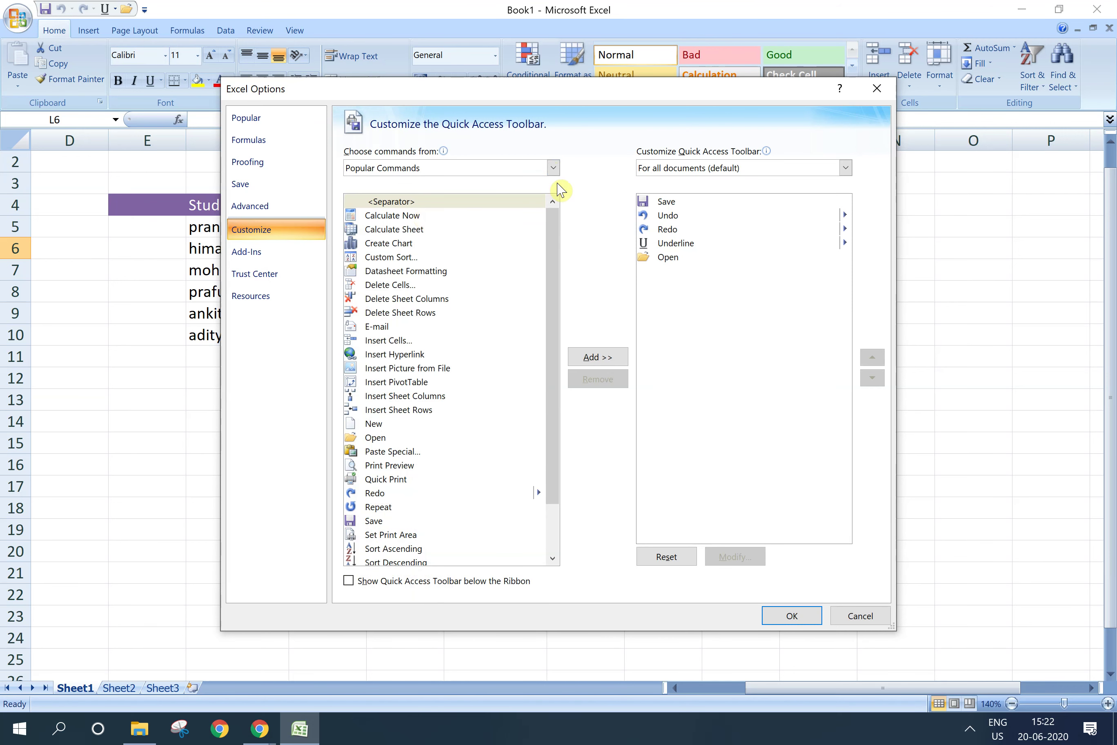
pyautogui.press('Down')
pyautogui.press('Down')
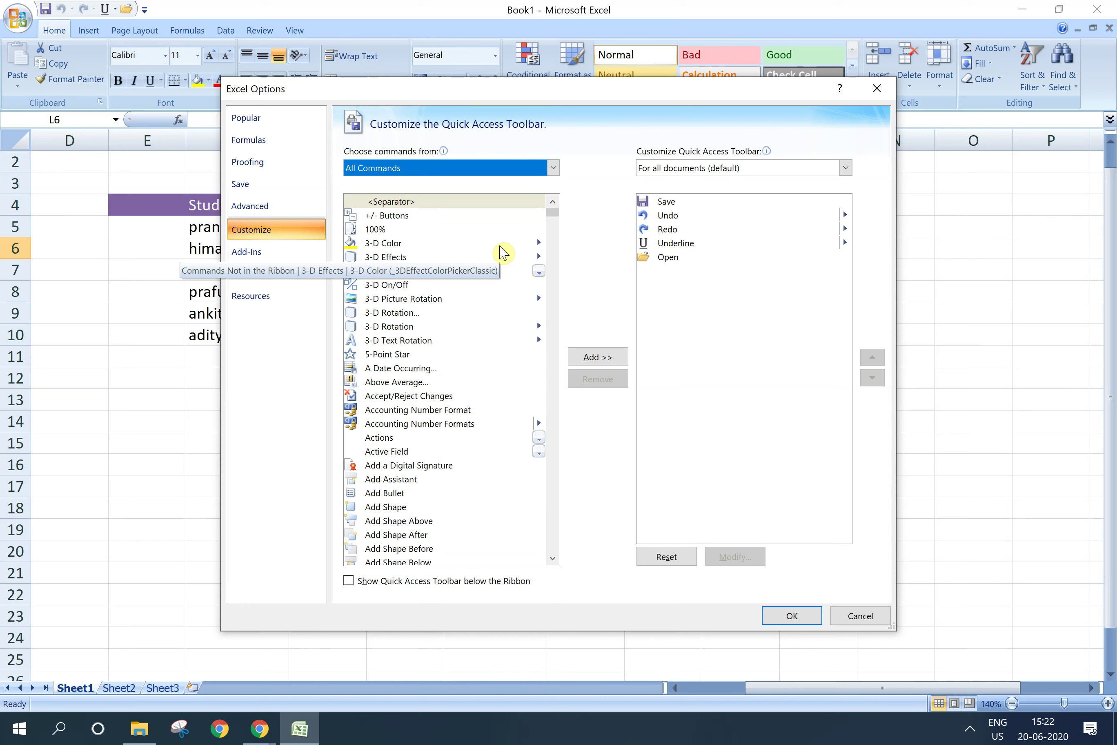
# Scroll the All Commands list down until the Speak Cells entries are visible
pyautogui.moveTo(553, 214)
pyautogui.mouseDown()
pyautogui.moveTo(566, 263)
pyautogui.moveTo(558, 367)
pyautogui.moveTo(569, 523)
pyautogui.moveTo(567, 487)
pyautogui.mouseUp()
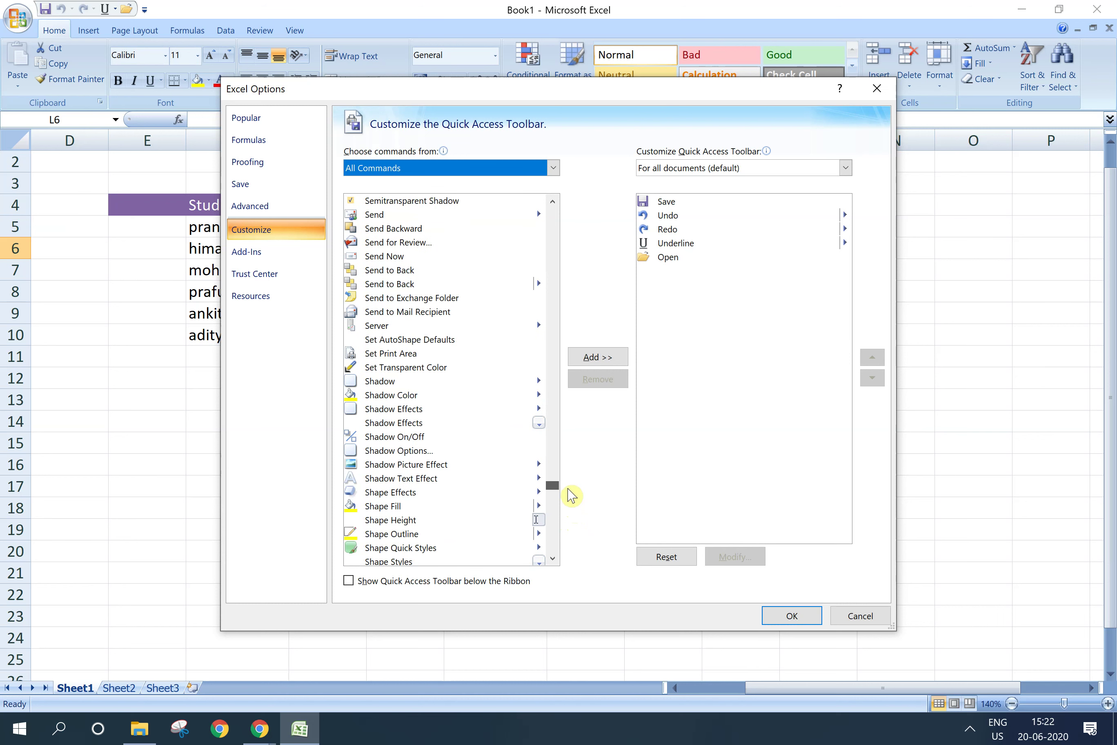
pyautogui.click(553, 558)
pyautogui.click(553, 558)
pyautogui.click(552, 558)
pyautogui.click(552, 559)
pyautogui.click(552, 558)
pyautogui.click(552, 559)
pyautogui.click(552, 560)
pyautogui.click(552, 560)
pyautogui.click(553, 560)
pyautogui.click(552, 560)
pyautogui.click(552, 560)
pyautogui.click(552, 560)
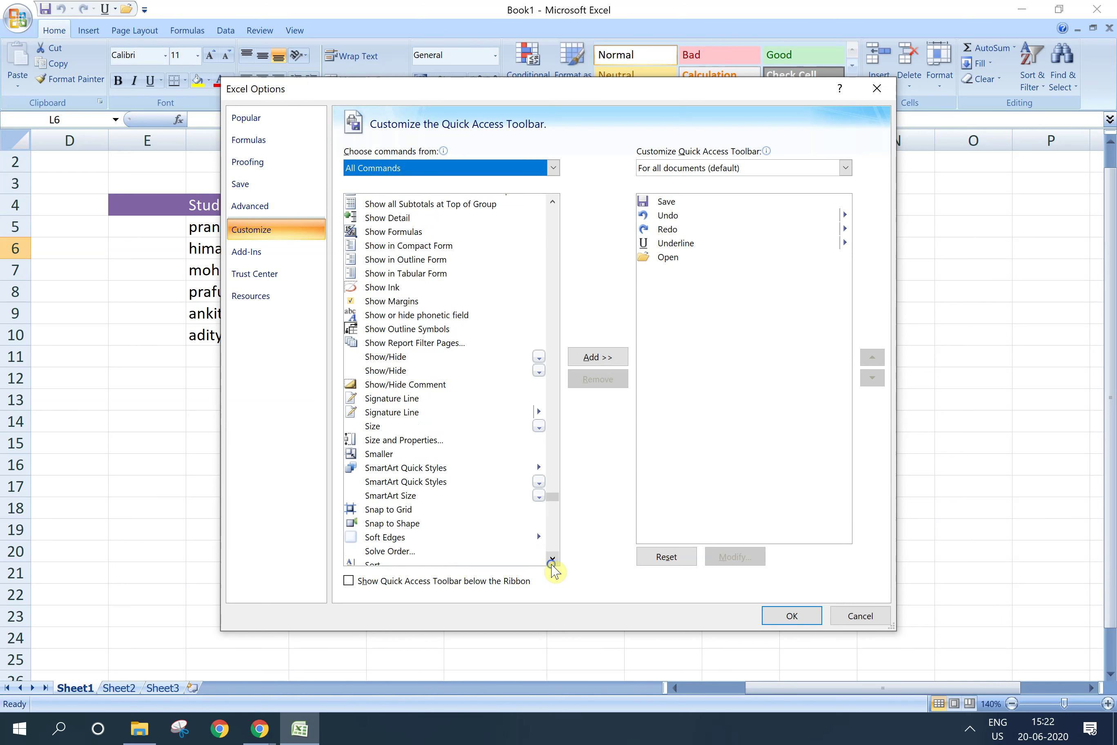
pyautogui.rightClick(553, 565)
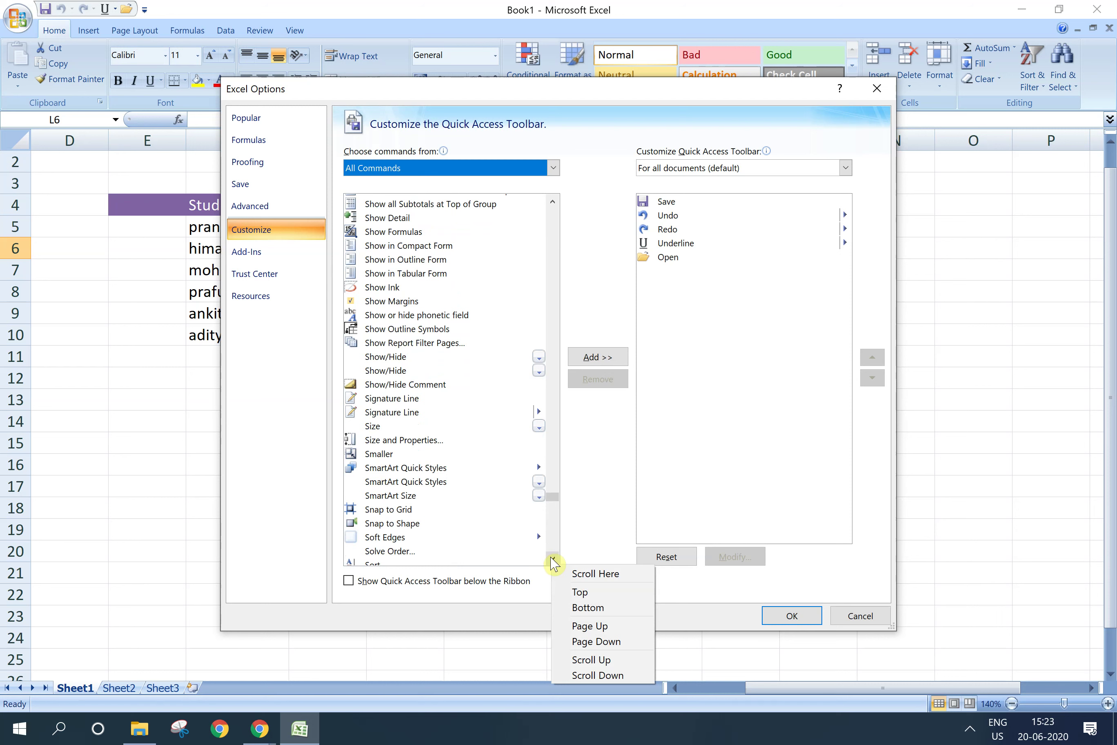
pyautogui.click(552, 559)
pyautogui.click(552, 558)
pyautogui.click(551, 558)
pyautogui.click(552, 560)
pyautogui.click(552, 560)
pyautogui.click(553, 560)
pyautogui.click(552, 560)
pyautogui.click(552, 560)
pyautogui.click(552, 560)
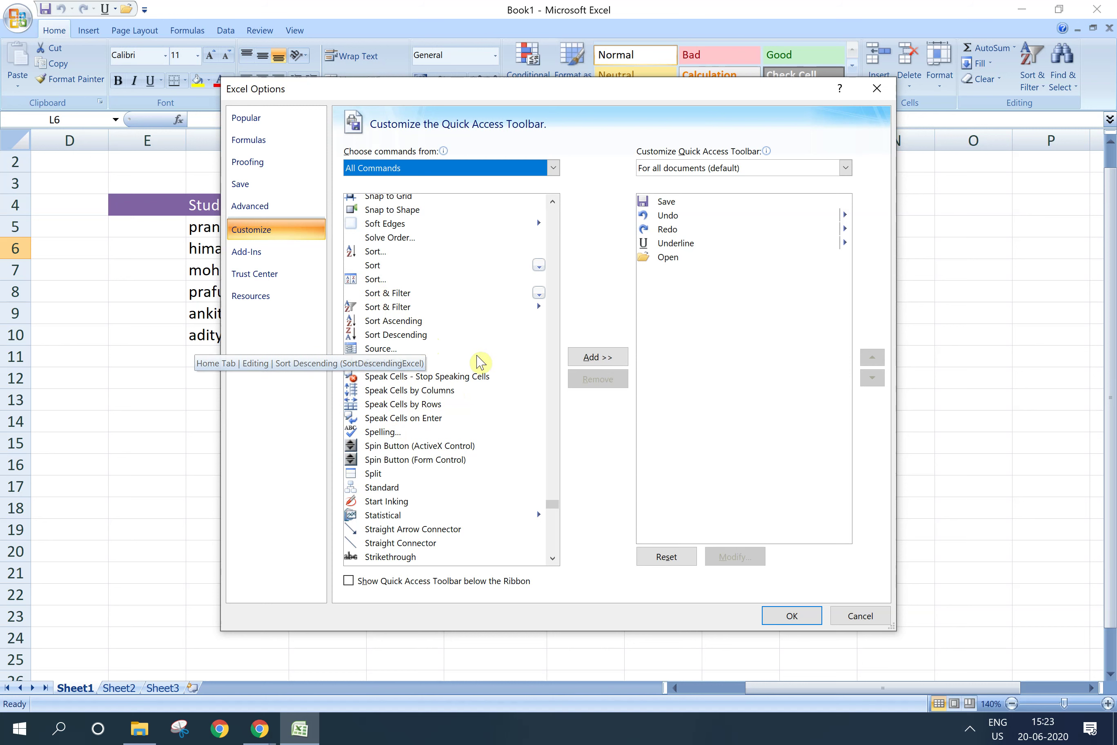
# Add Speak Cells, Stop Speaking Cells, by Columns, by Rows and on Enter, then confirm with OK
pyautogui.click(385, 363)
pyautogui.click(610, 358)
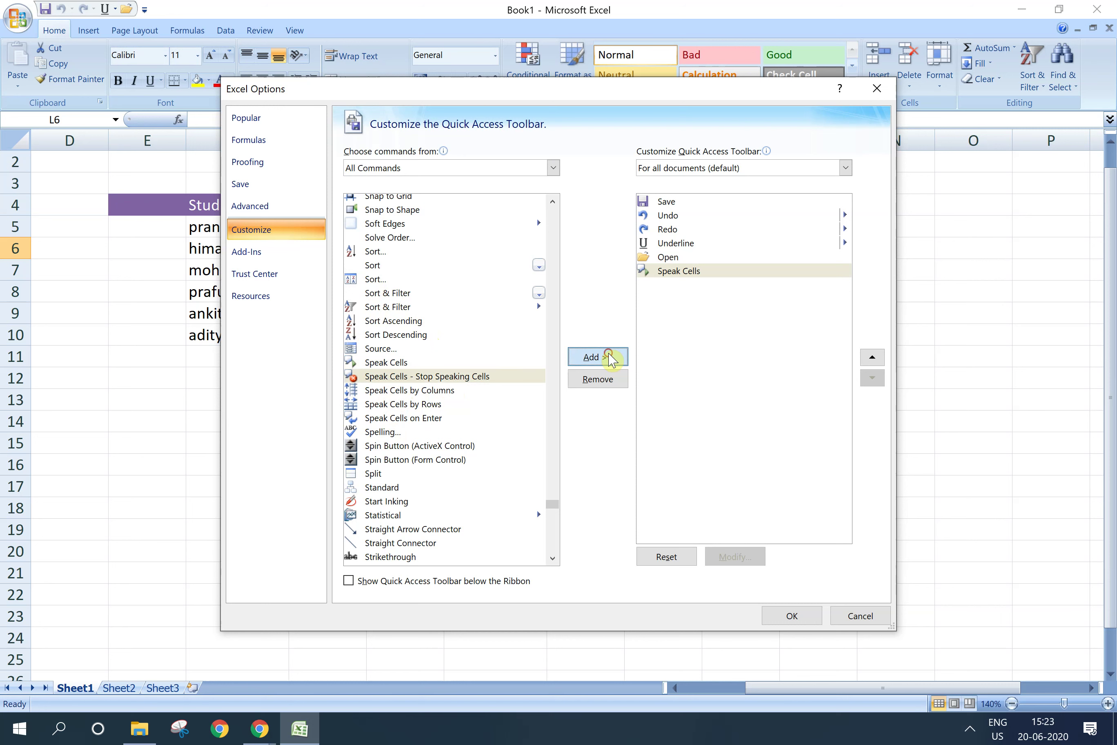
pyautogui.click(598, 357)
pyautogui.click(598, 357)
pyautogui.click(610, 358)
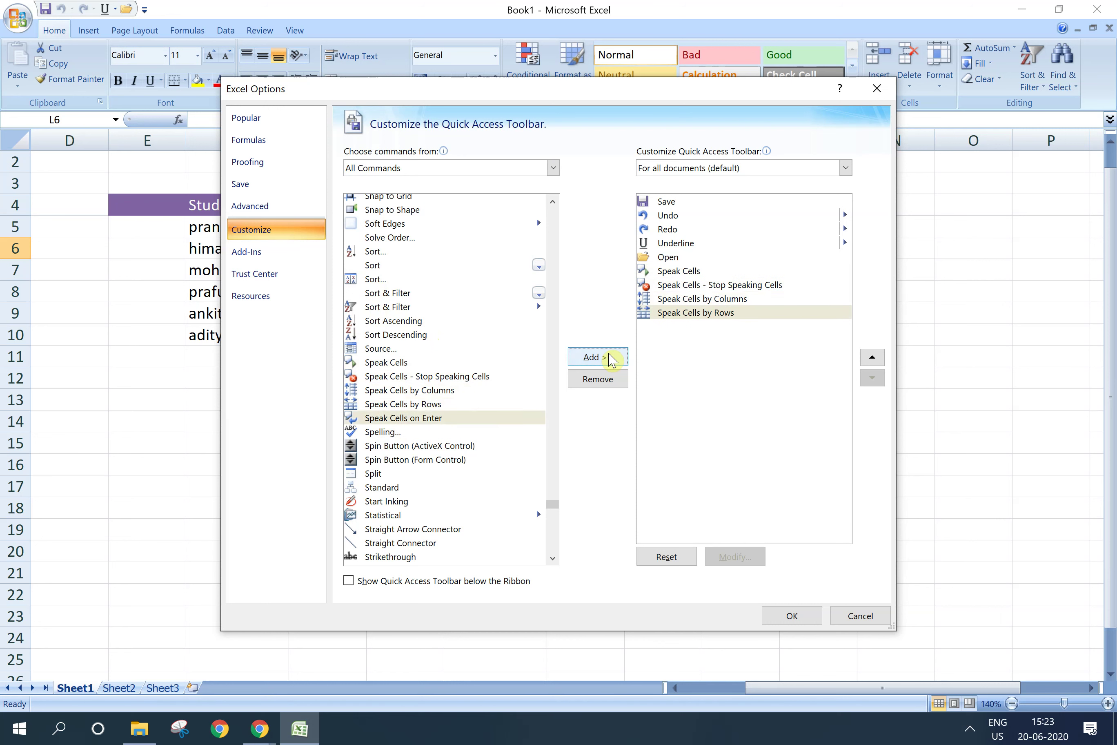
pyautogui.click(609, 358)
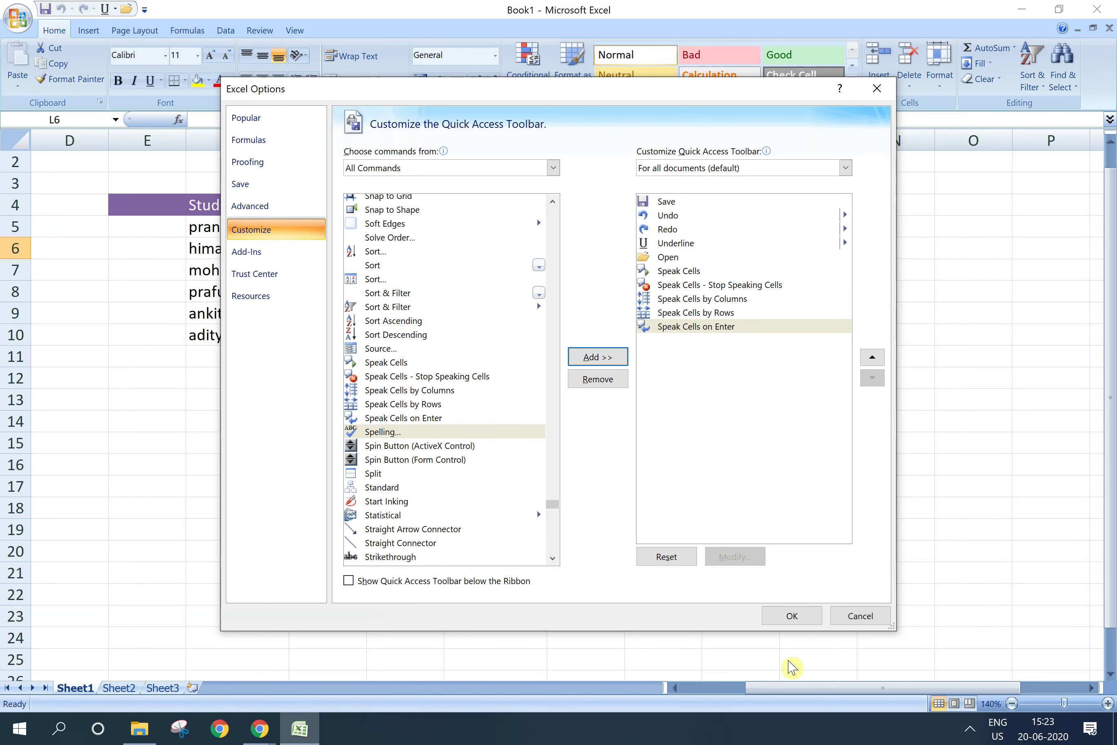
pyautogui.click(789, 618)
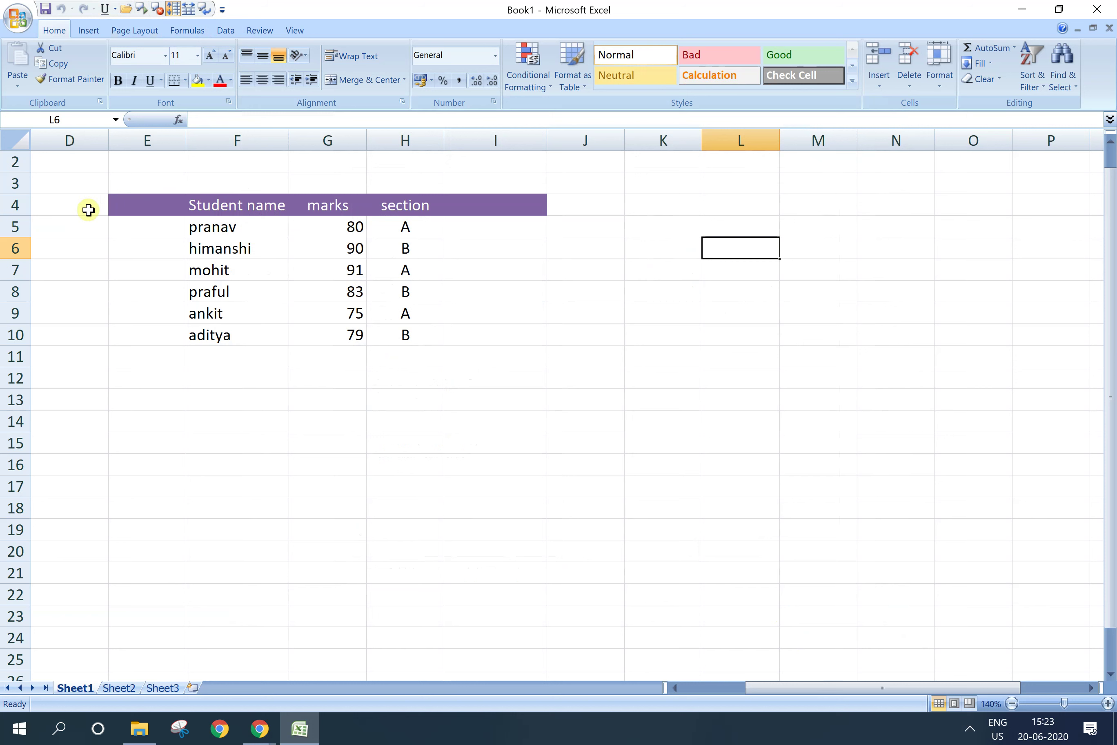
# Select the student marks table D3:I12, have Speak Cells read it aloud, then clear the selection
pyautogui.moveTo(85, 192); pyautogui.dragTo(544, 378)
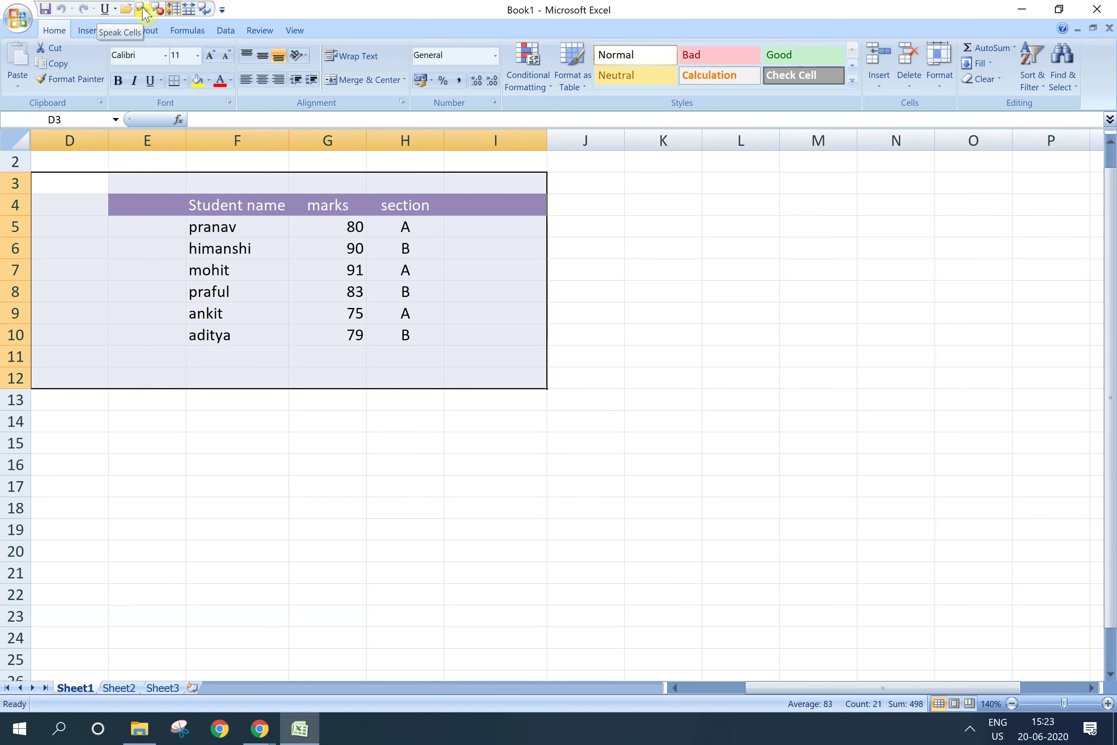
pyautogui.click(143, 10)
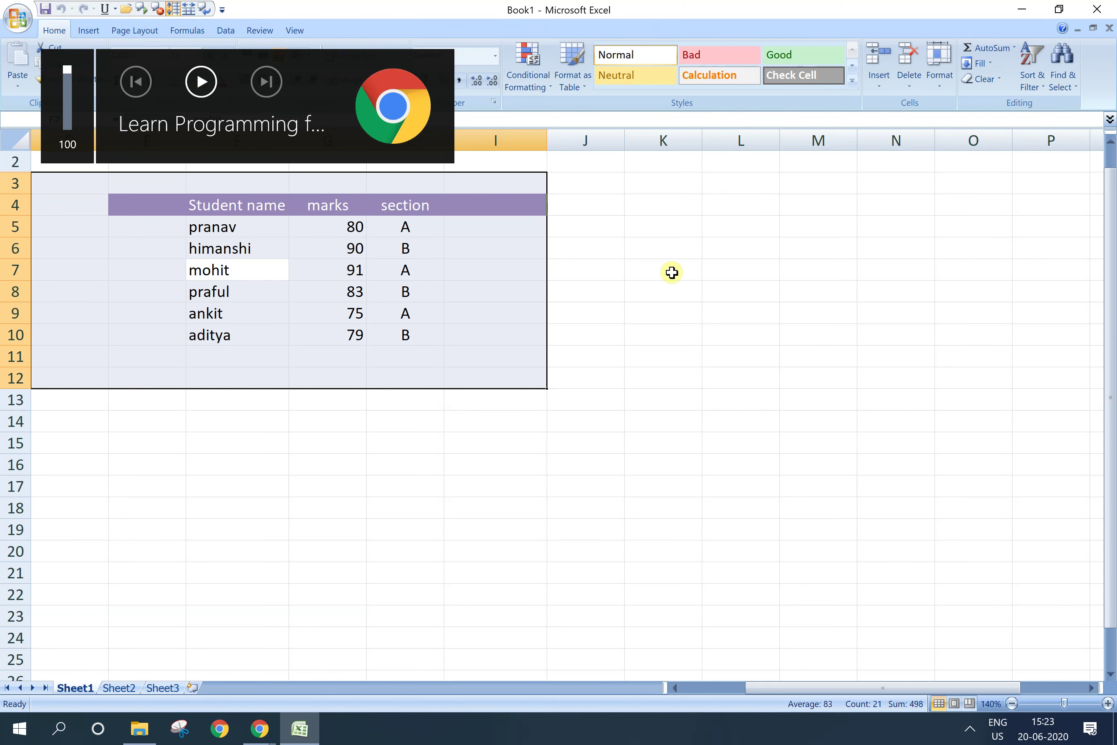
pyautogui.click(752, 226)
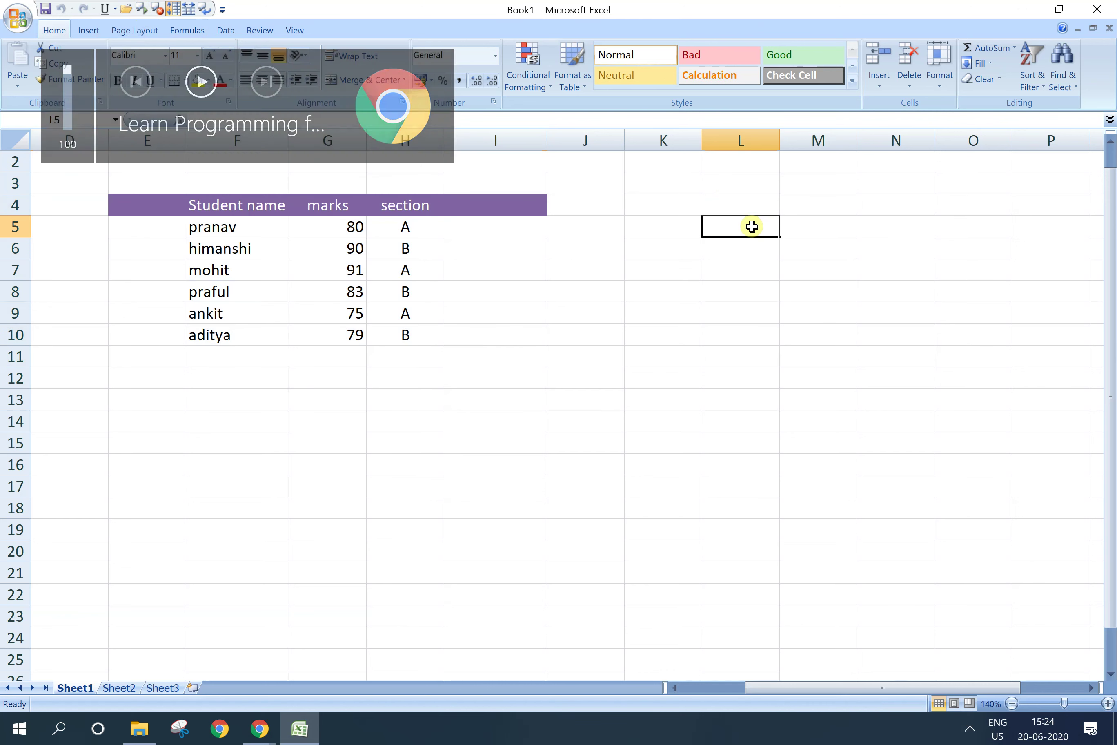
pyautogui.click(230, 214)
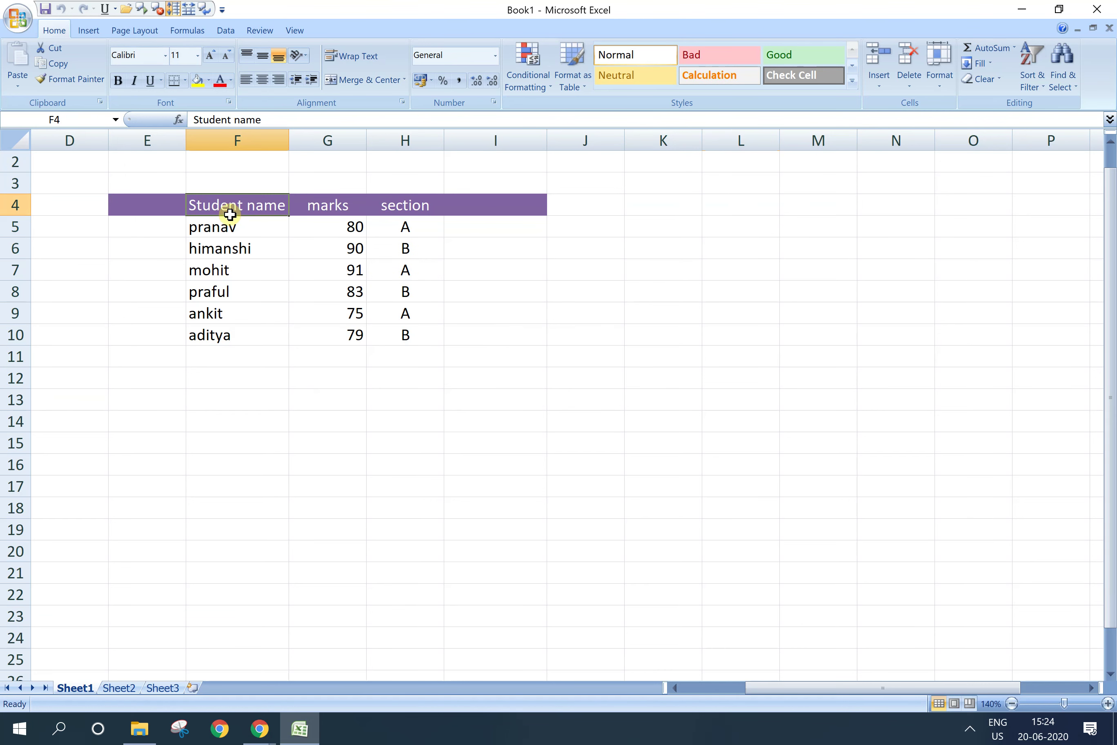
pyautogui.click(232, 226)
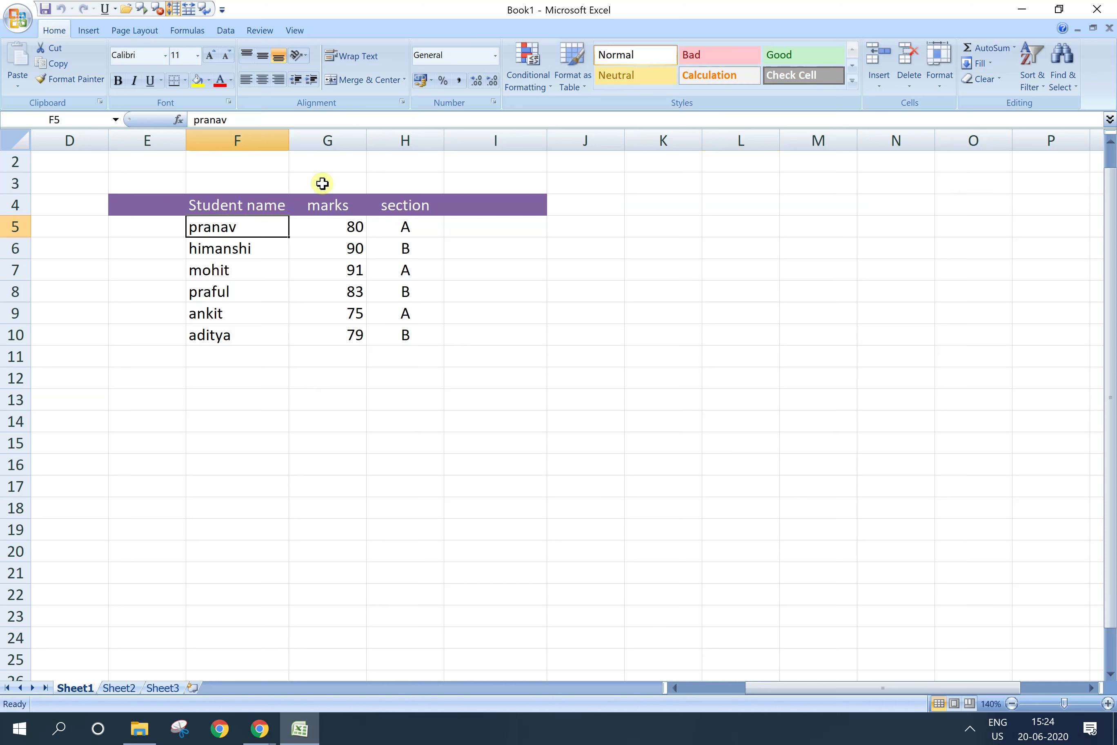
pyautogui.click(143, 8)
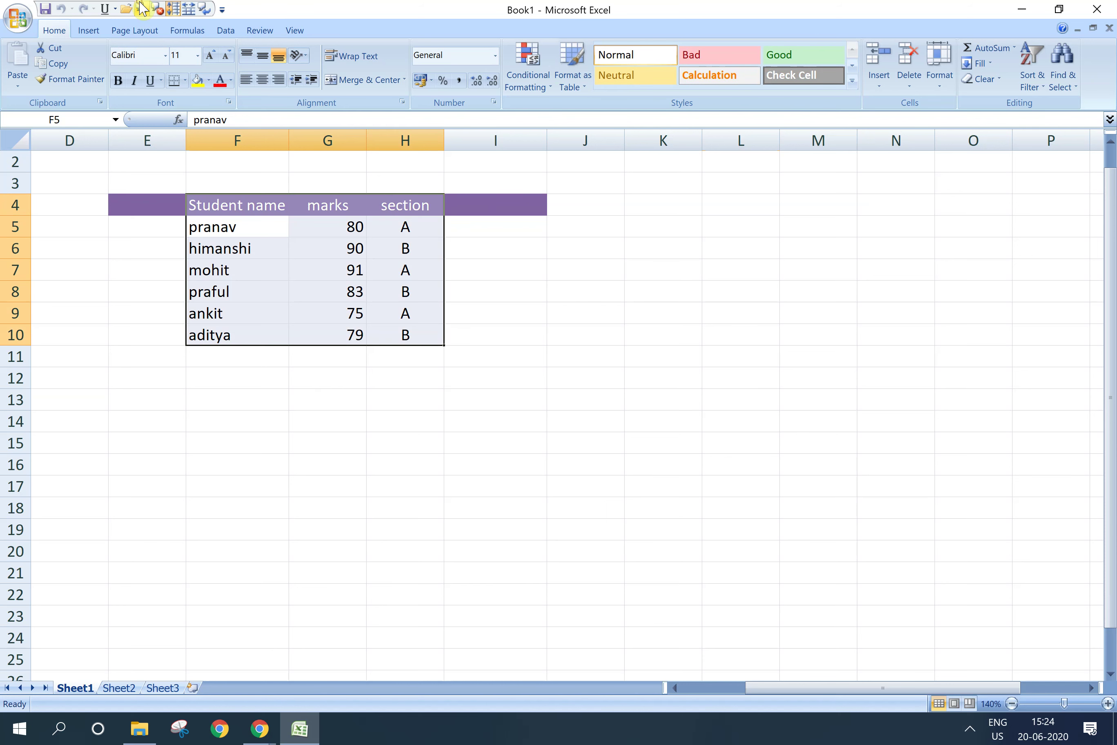
pyautogui.press('Return')
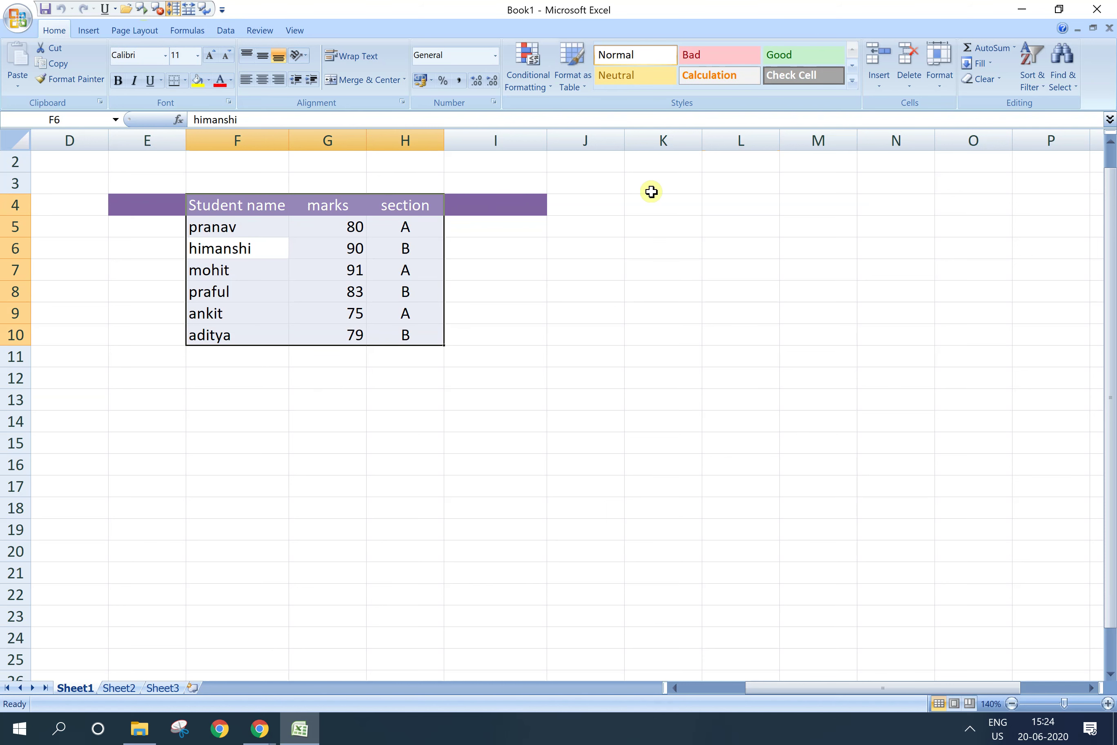
pyautogui.press('Return')
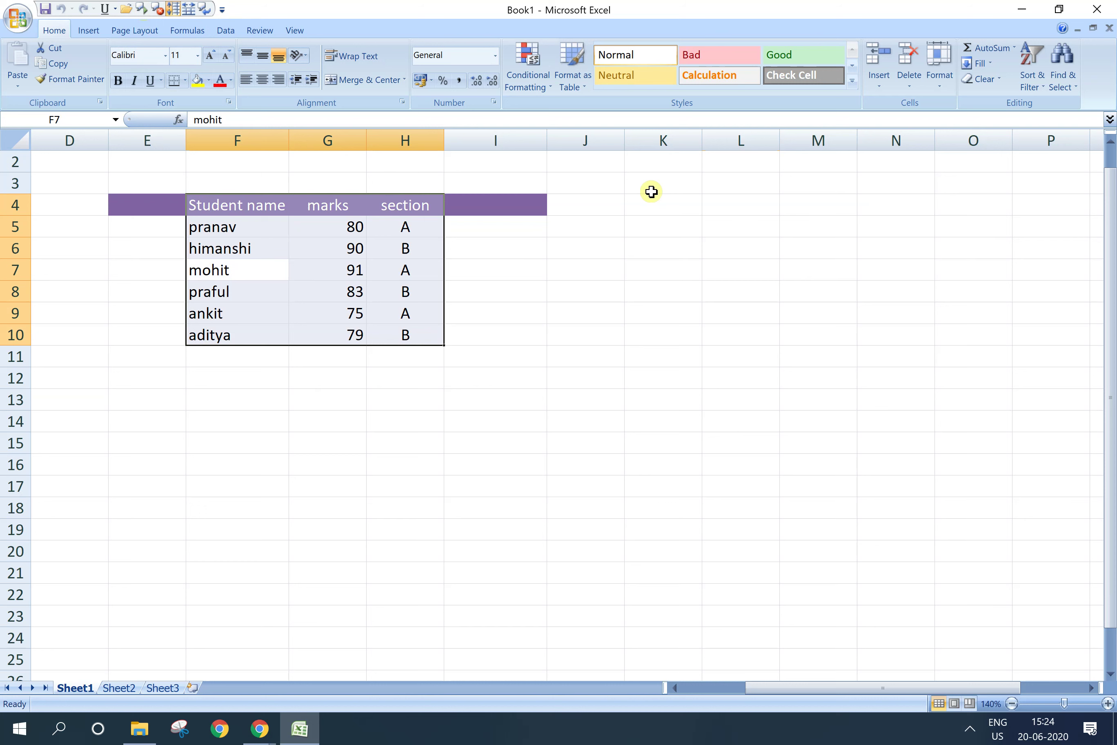
pyautogui.press('Return')
pyautogui.press('Return')
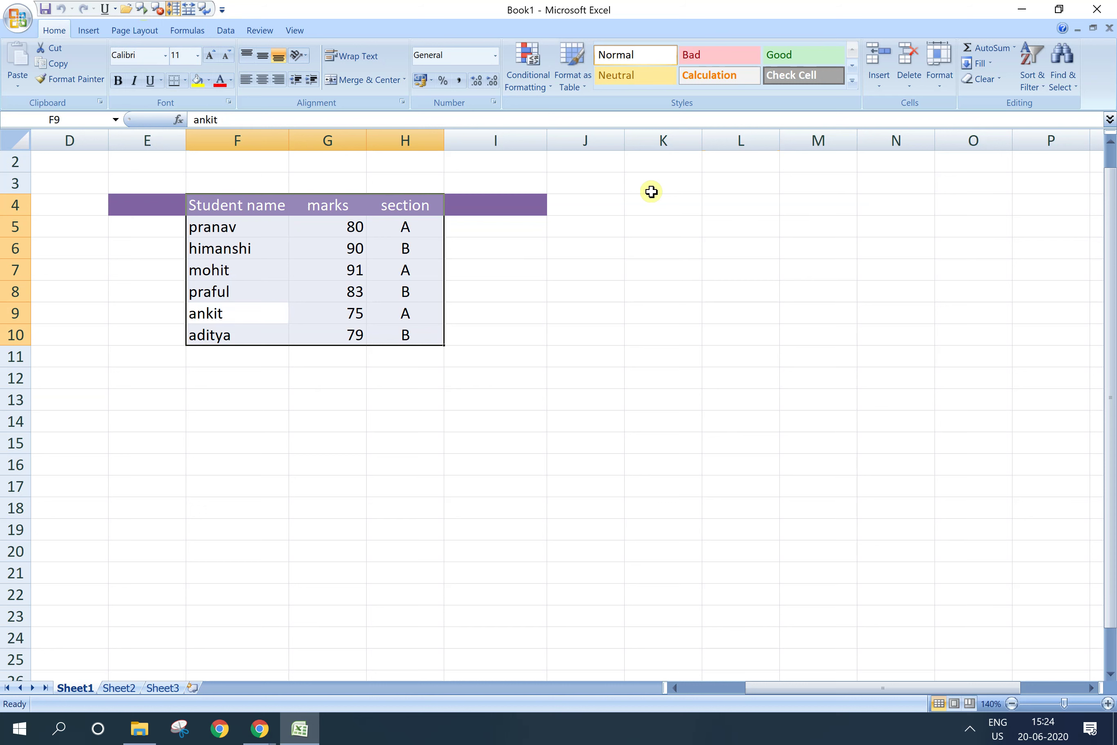
pyautogui.press('Return')
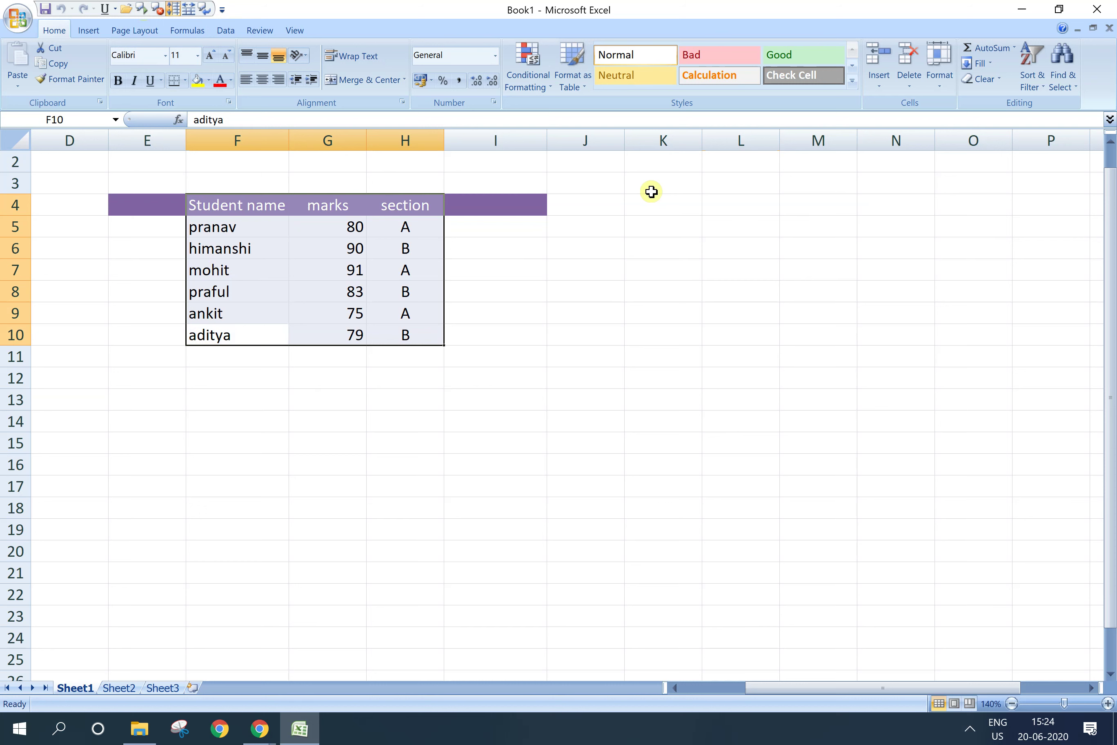
pyautogui.press('Return')
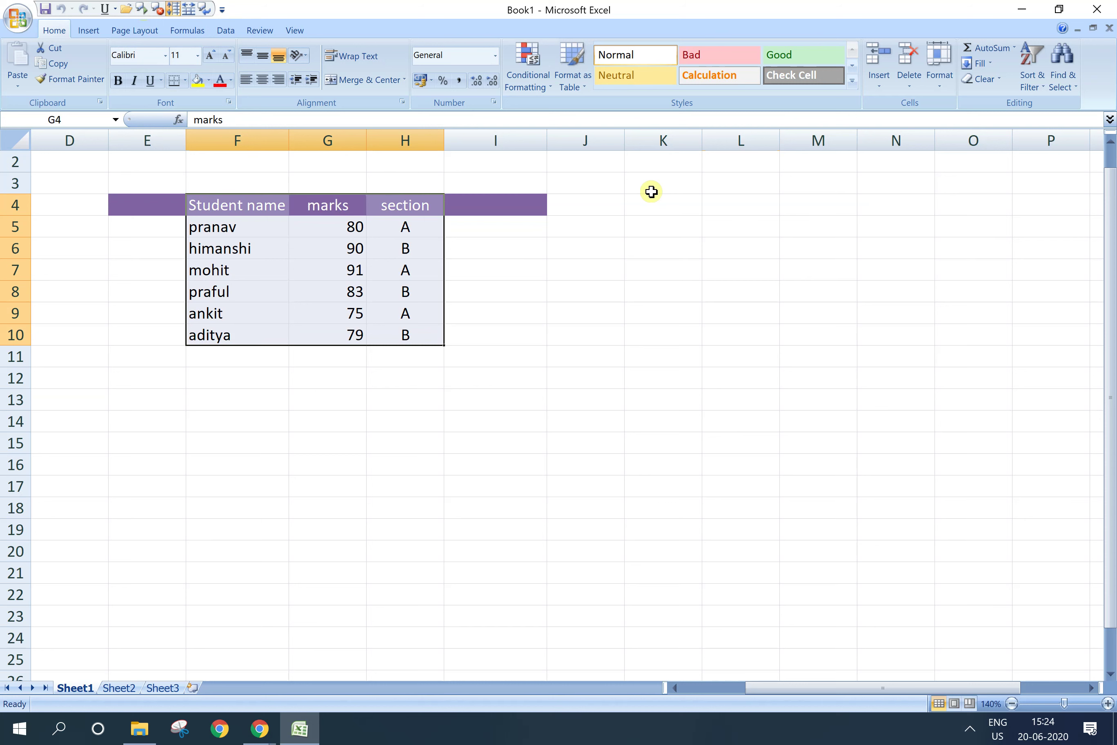
pyautogui.press('Return')
pyautogui.press('Return')
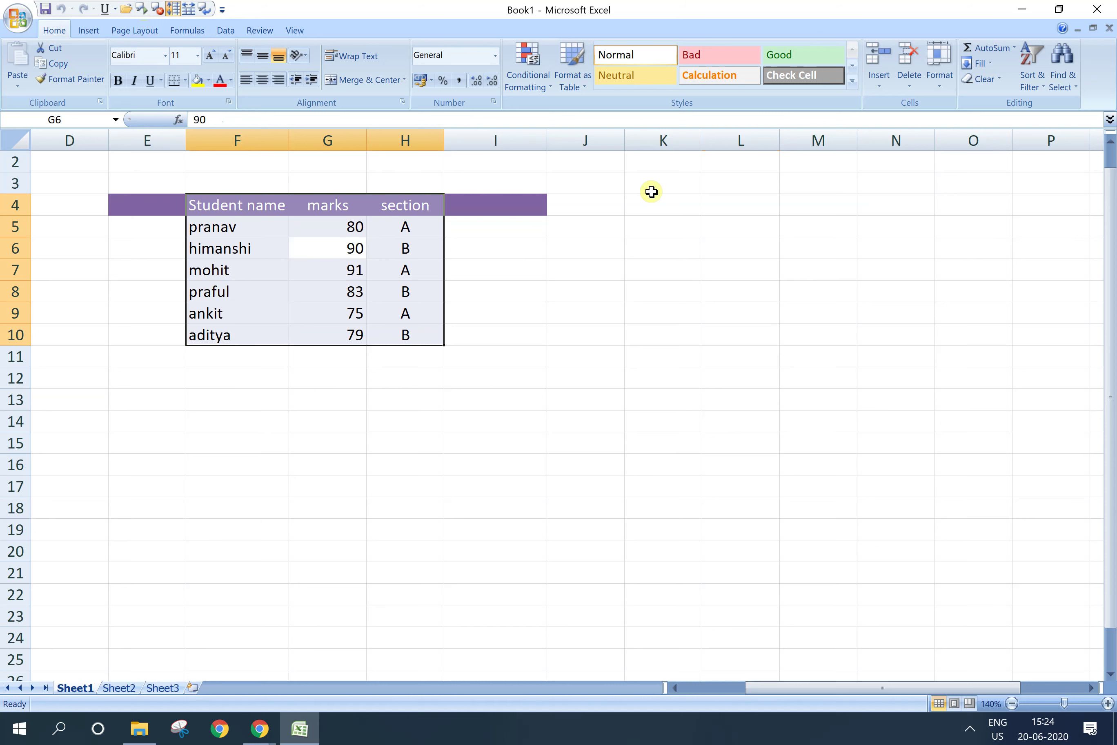
pyautogui.press('Return')
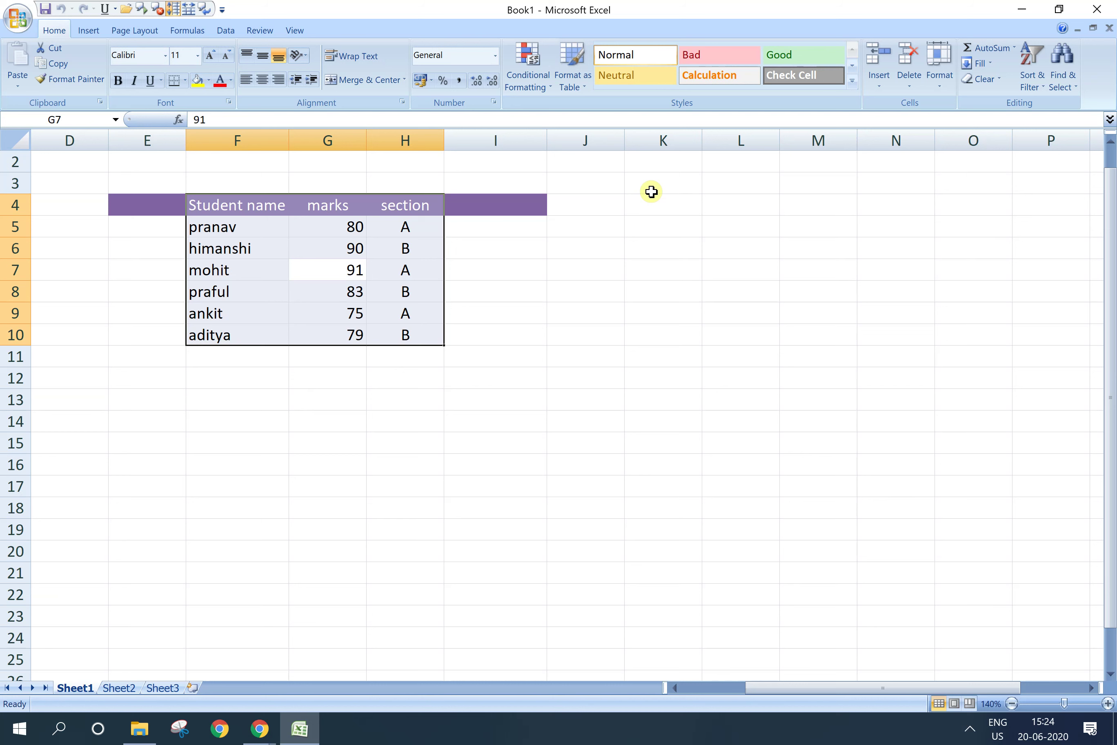
pyautogui.press('Return')
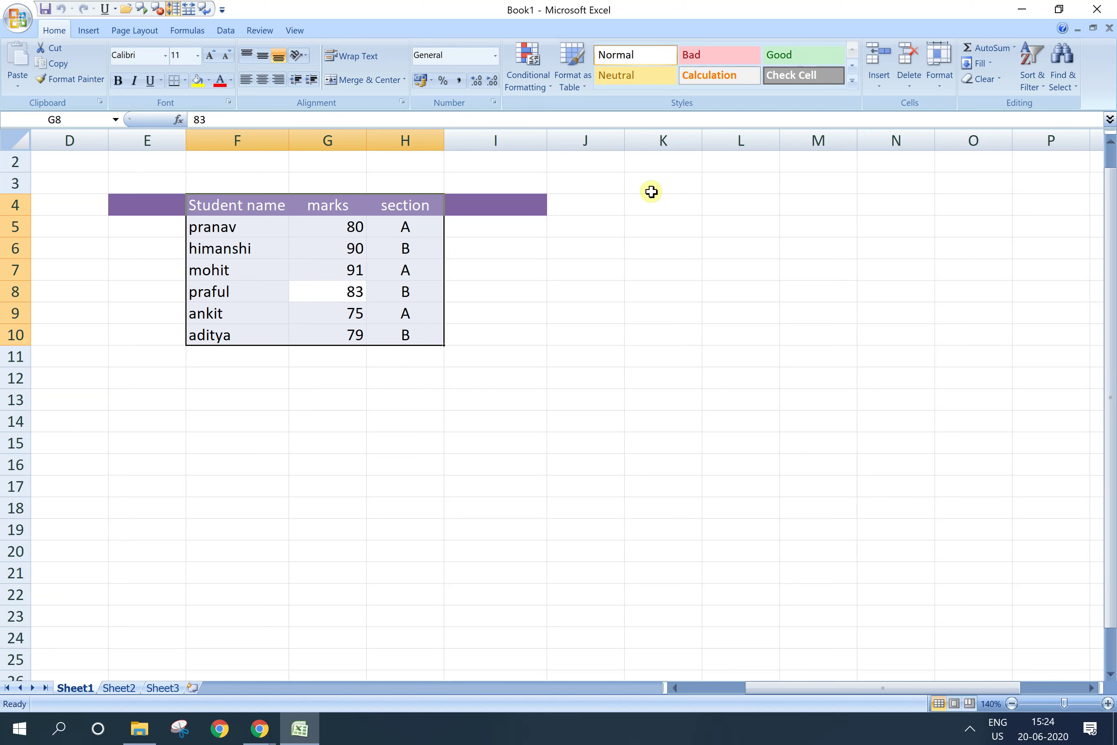
pyautogui.press('Return')
pyautogui.press('Return')
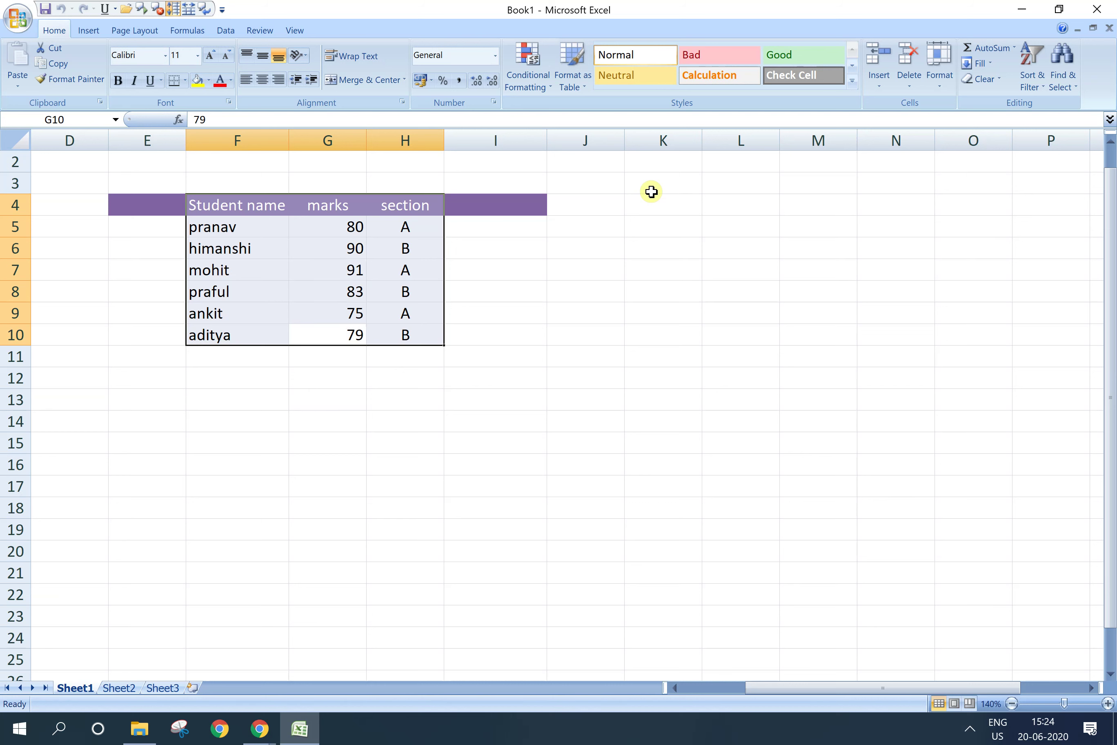
pyautogui.press('Return')
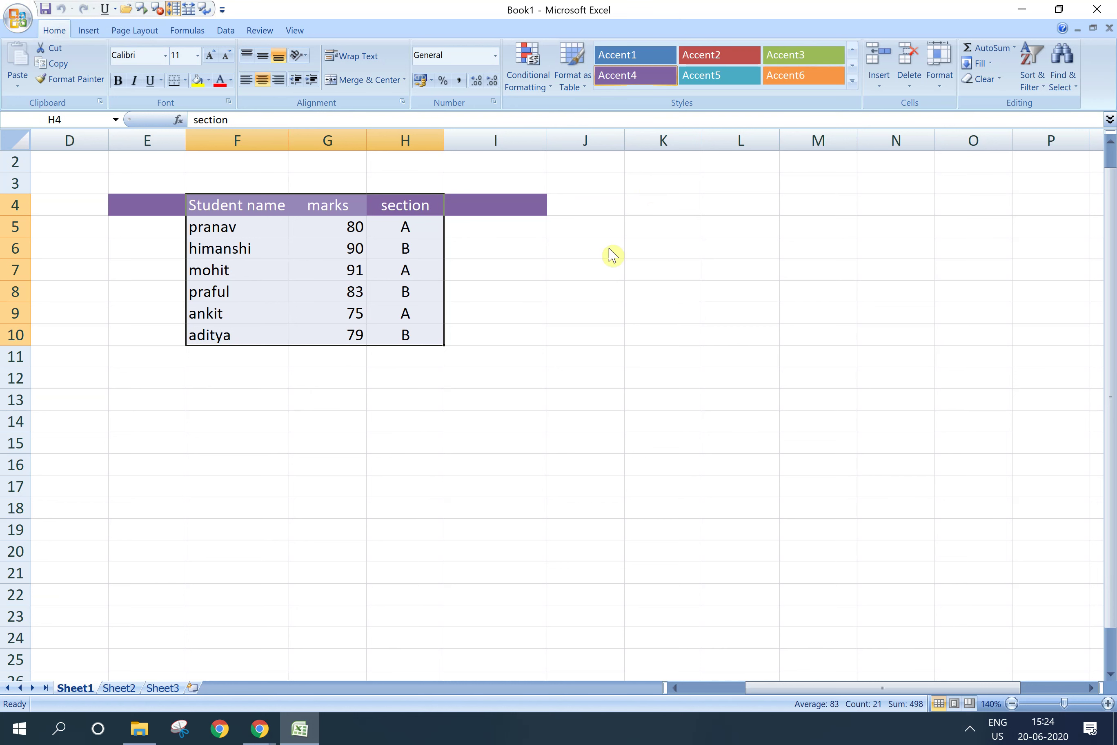
# Deselect the student table and switch Speak Cells to reading by rows
pyautogui.click(205, 427)
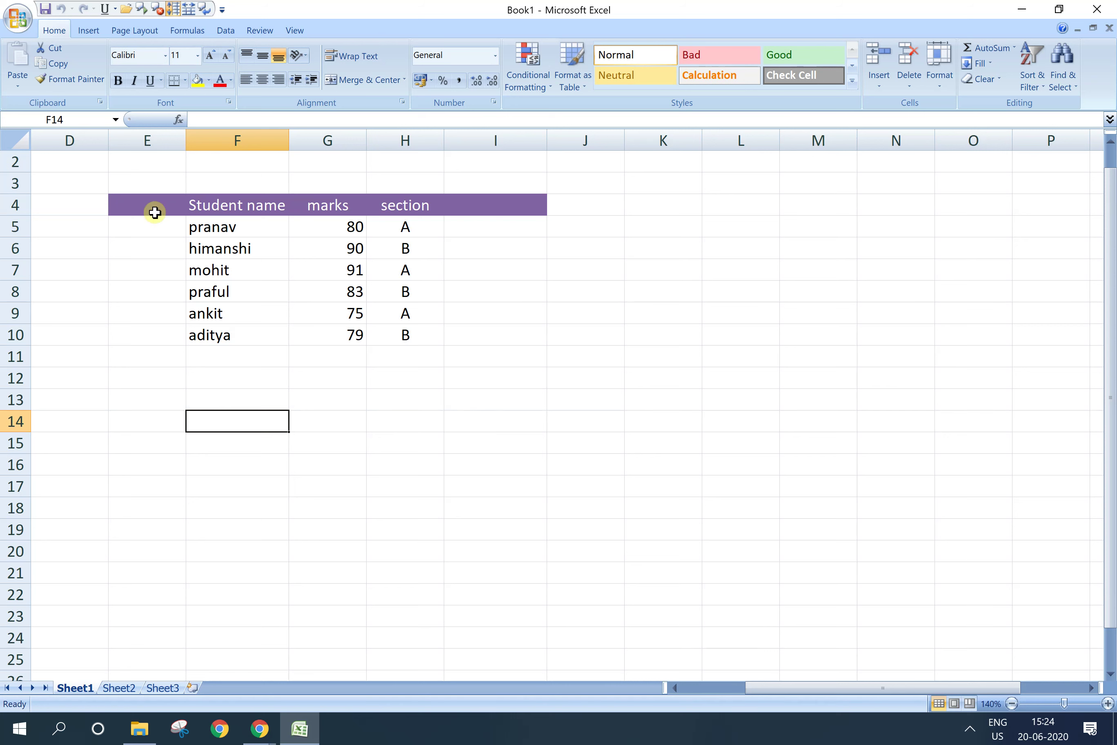
pyautogui.click(173, 9)
pyautogui.click(176, 9)
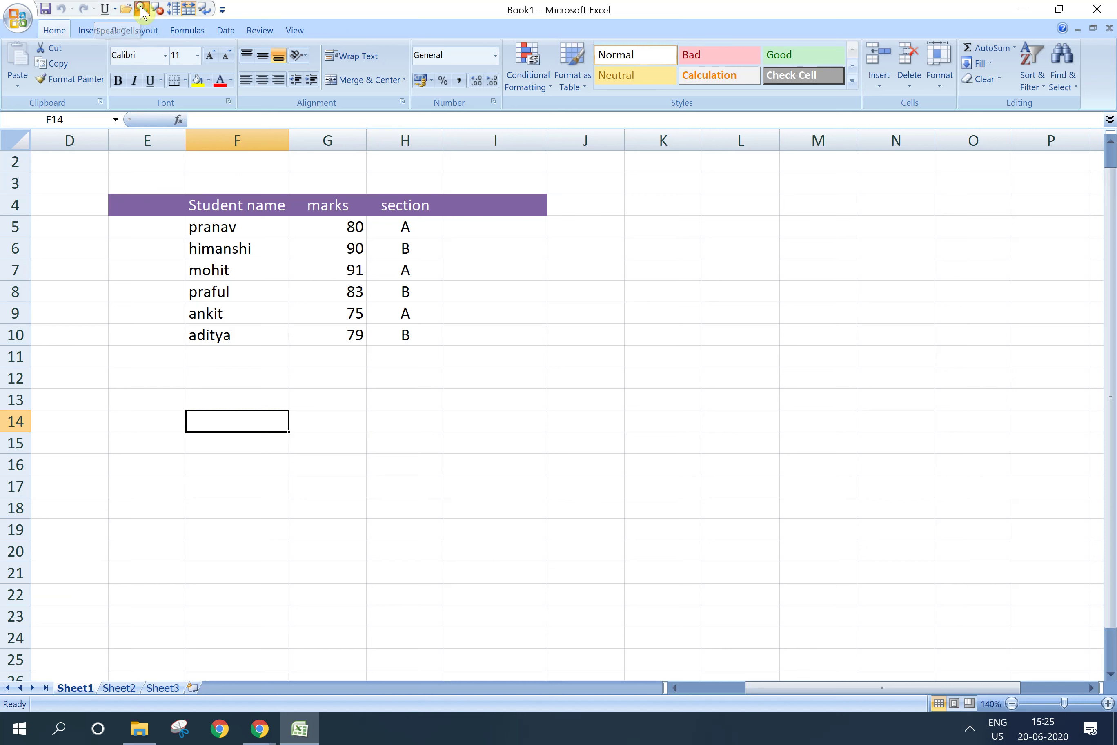
pyautogui.click(94, 188)
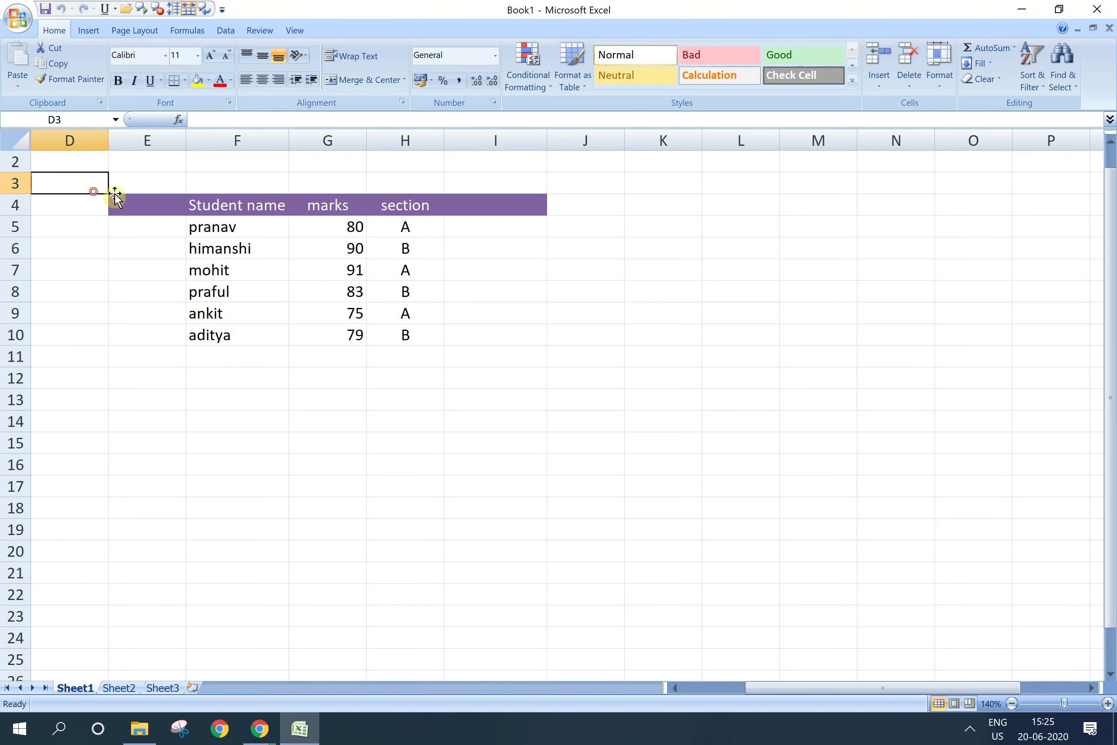
pyautogui.moveTo(111, 188); pyautogui.dragTo(537, 378)
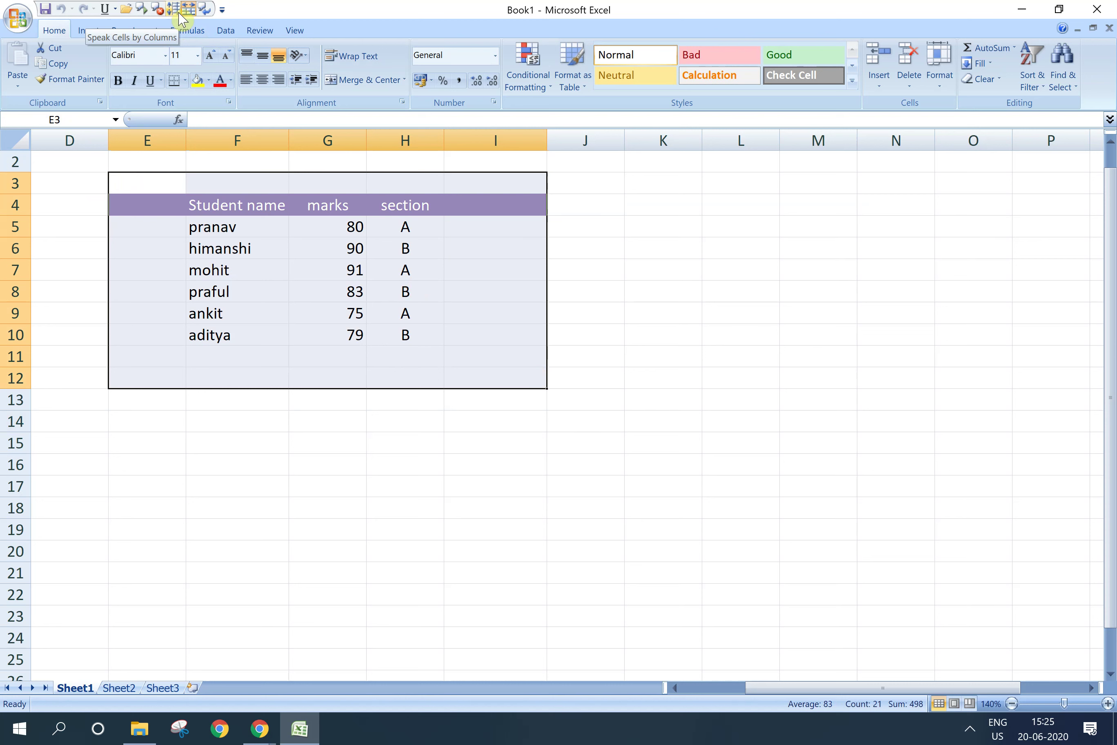
pyautogui.click(143, 10)
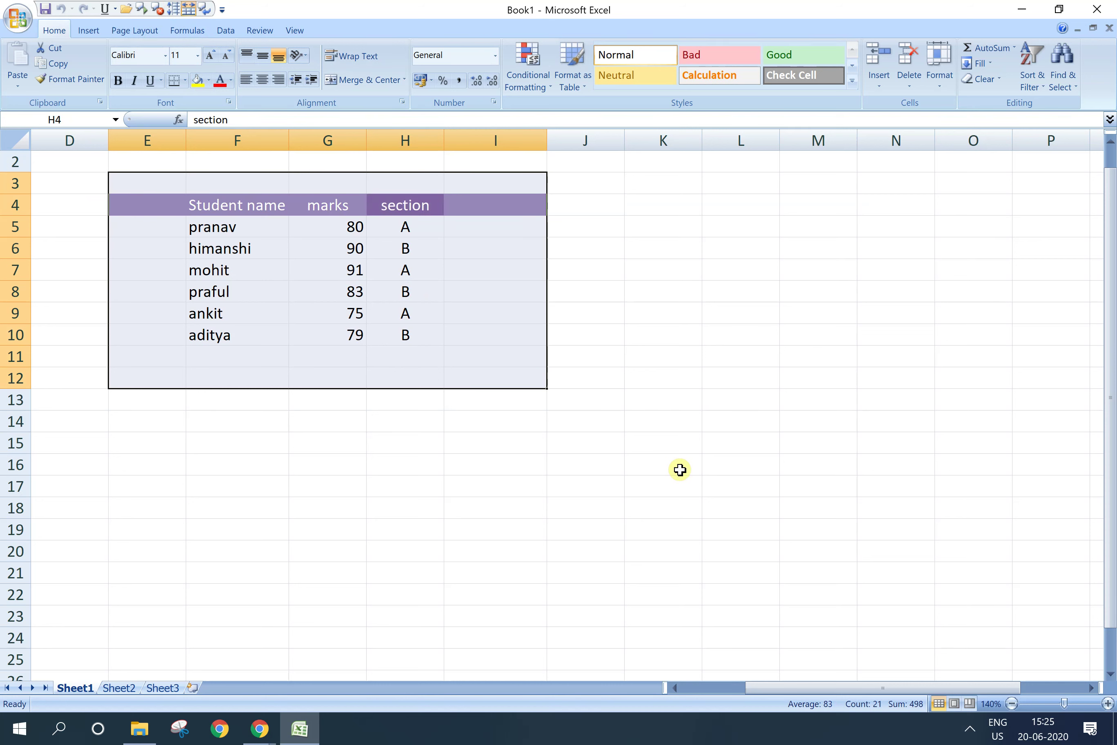
pyautogui.press('Tab')
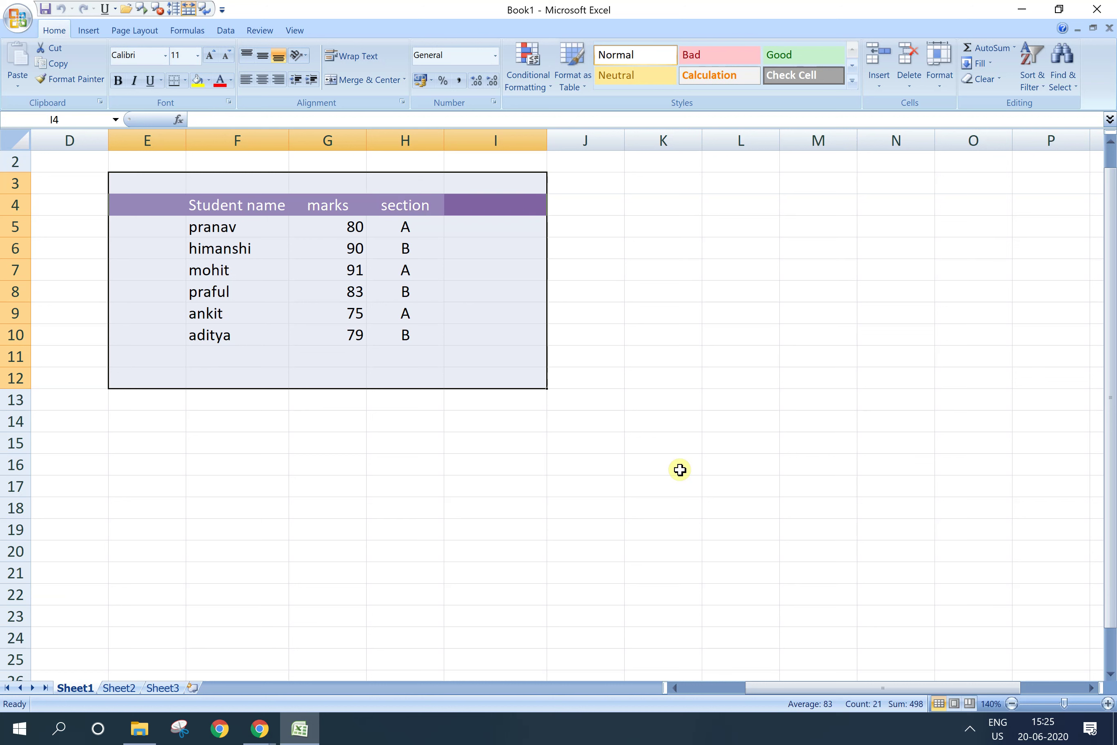
pyautogui.press('Tab')
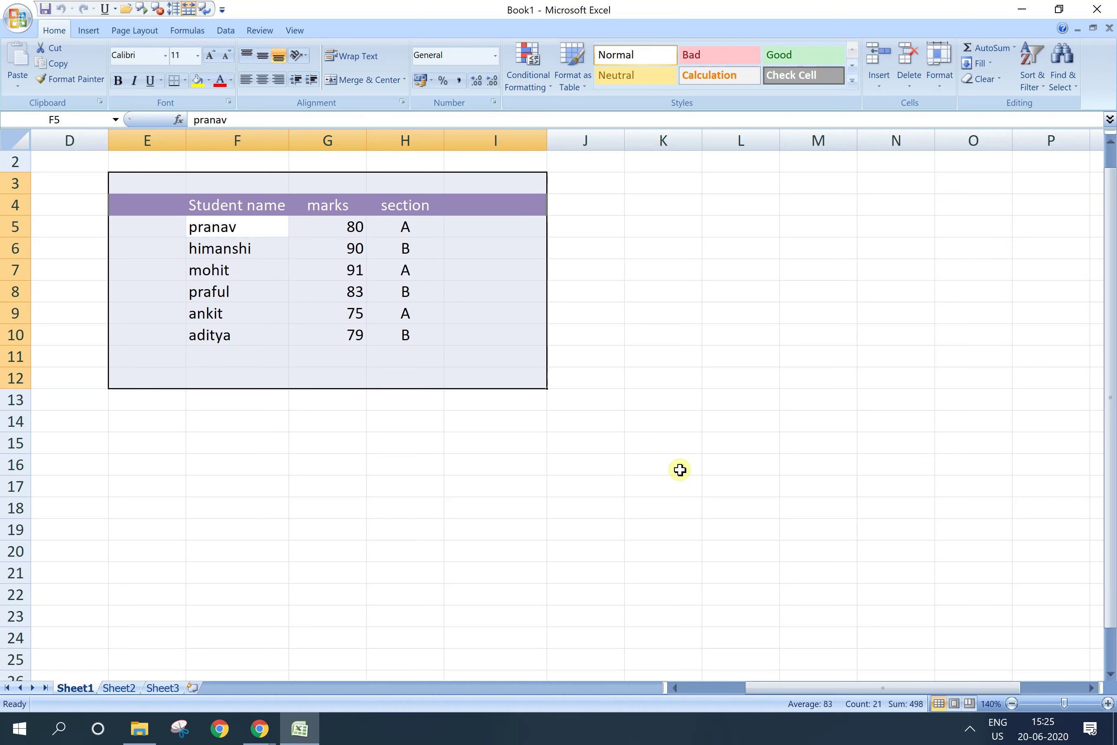
pyautogui.press('Tab')
pyautogui.press('Tab')
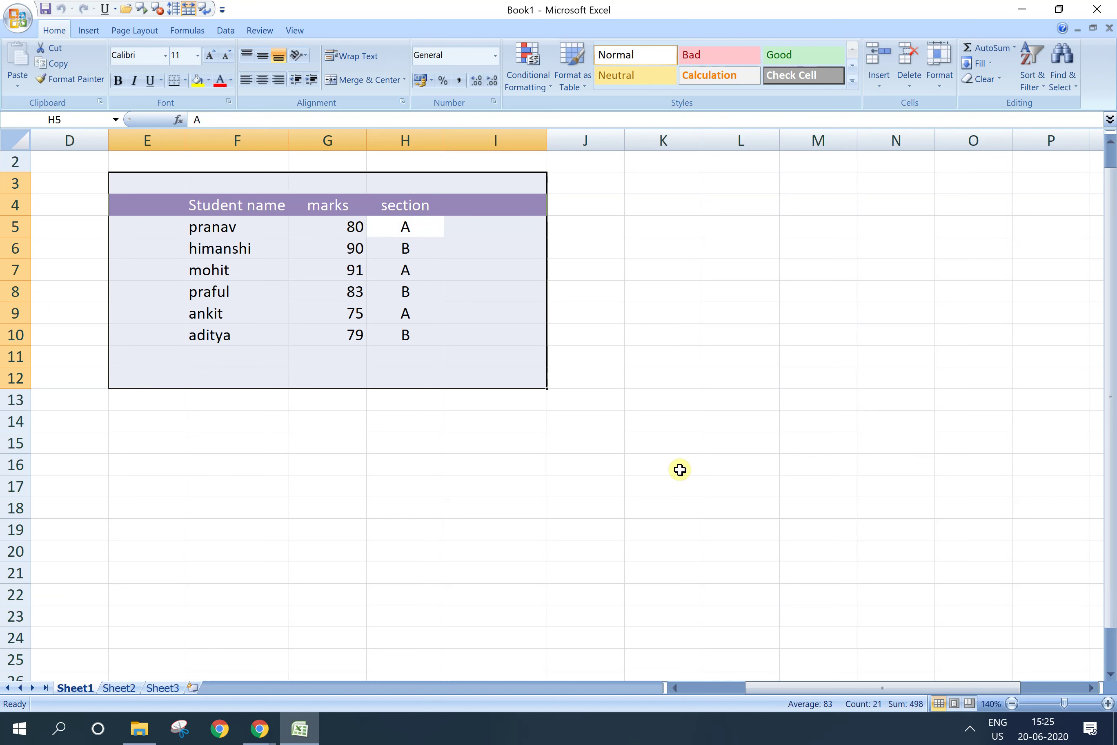
pyautogui.press('Tab')
pyautogui.press('Tab')
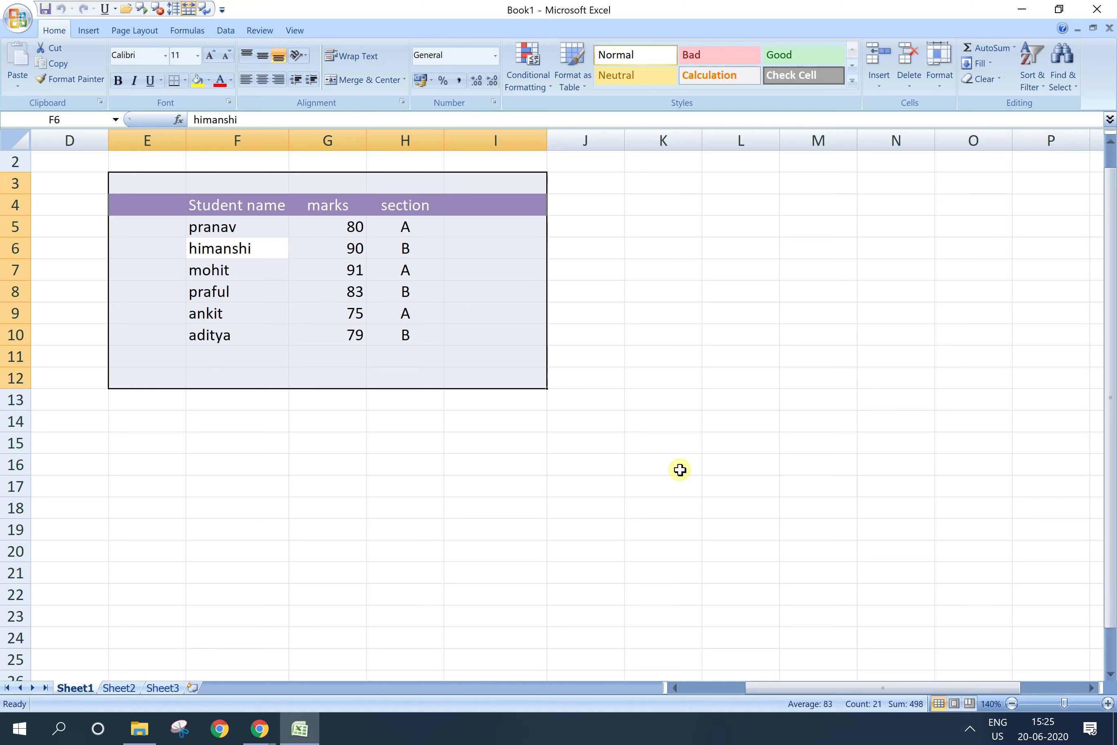
pyautogui.press('Tab')
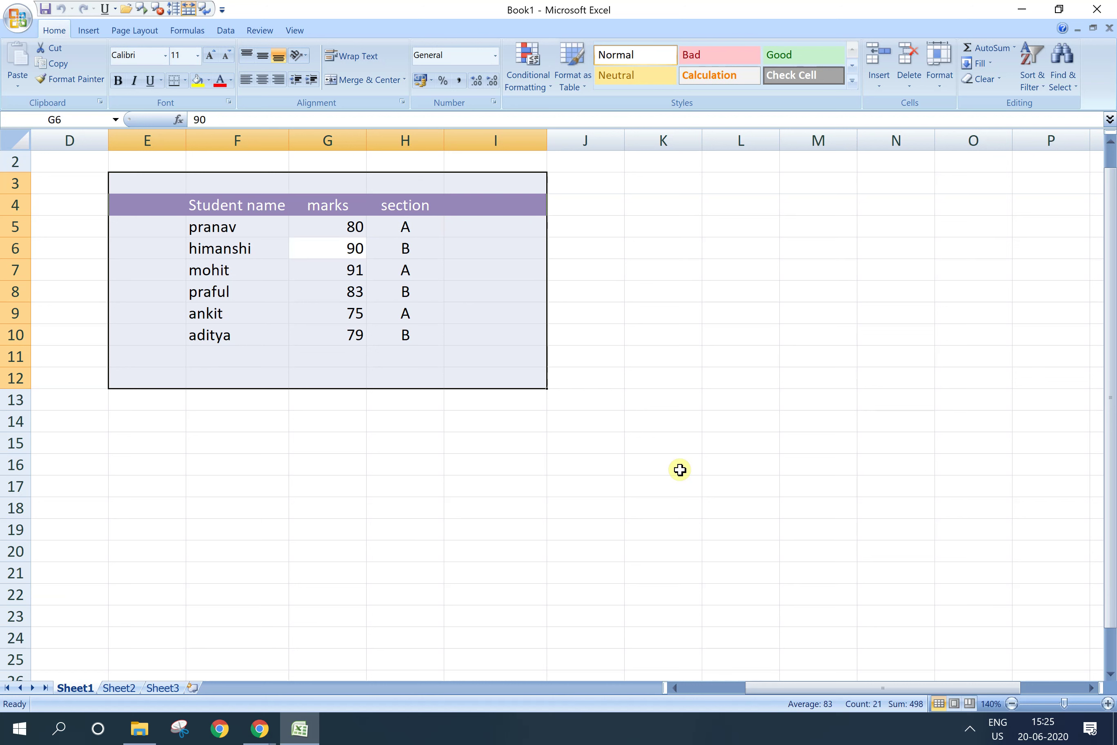
pyautogui.press('Tab')
pyautogui.press('Tab')
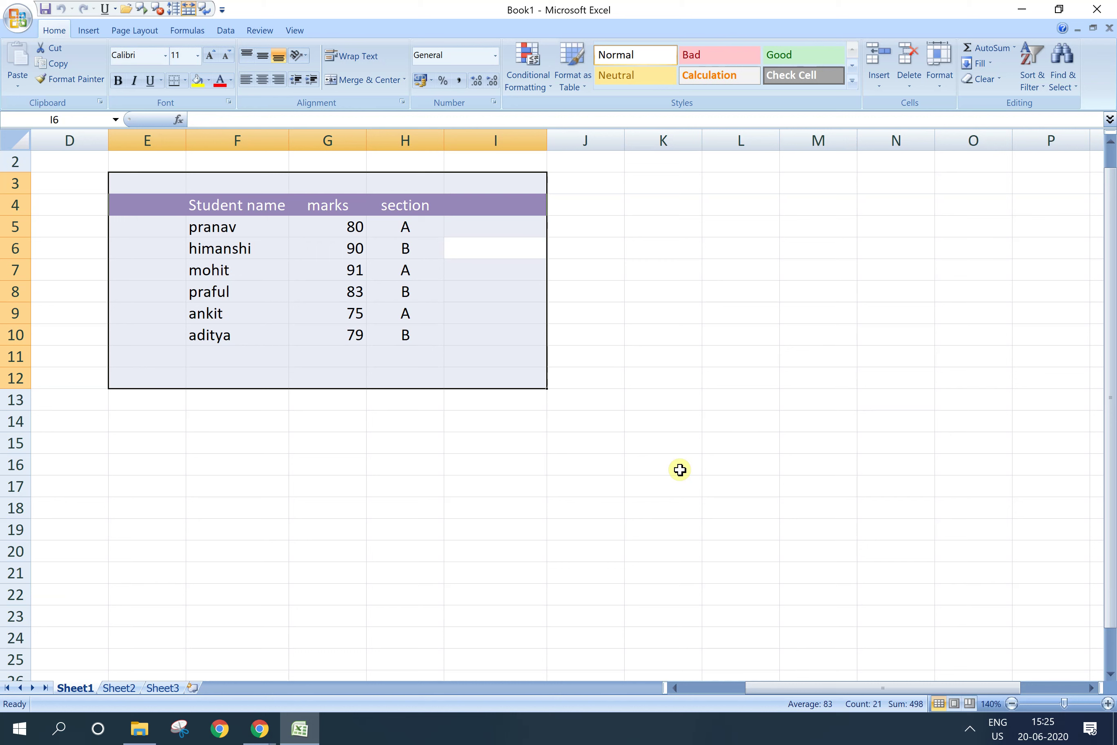
pyautogui.press('Tab')
pyautogui.press('Tab')
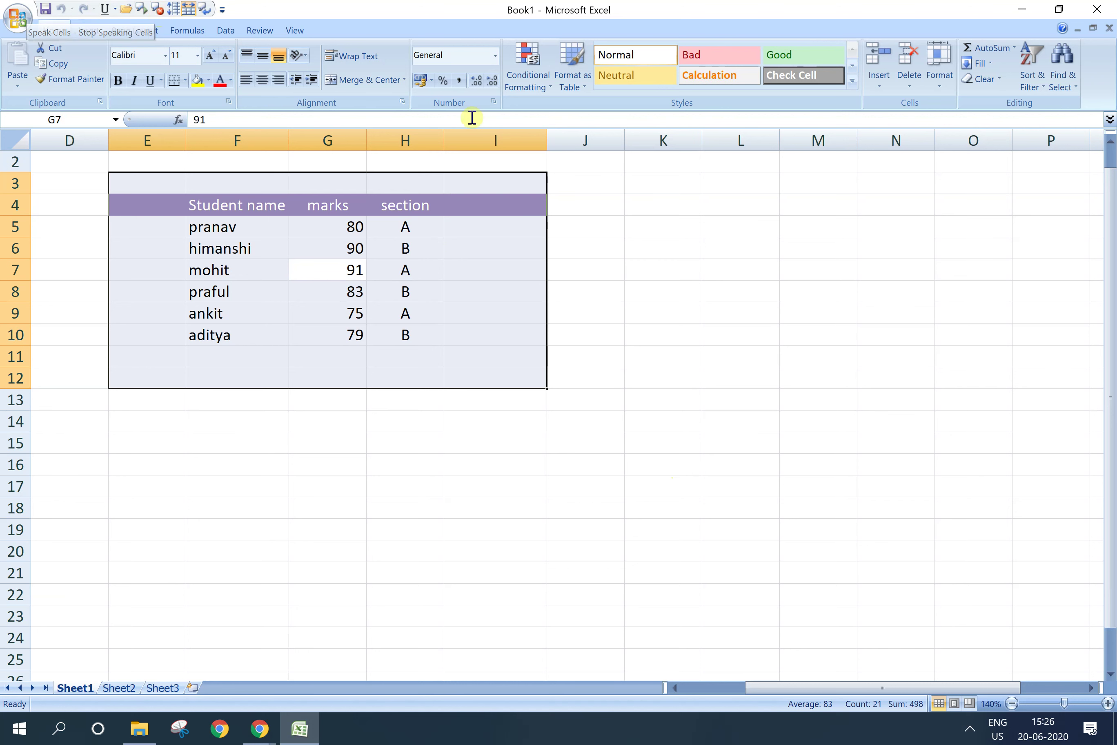
pyautogui.click(594, 272)
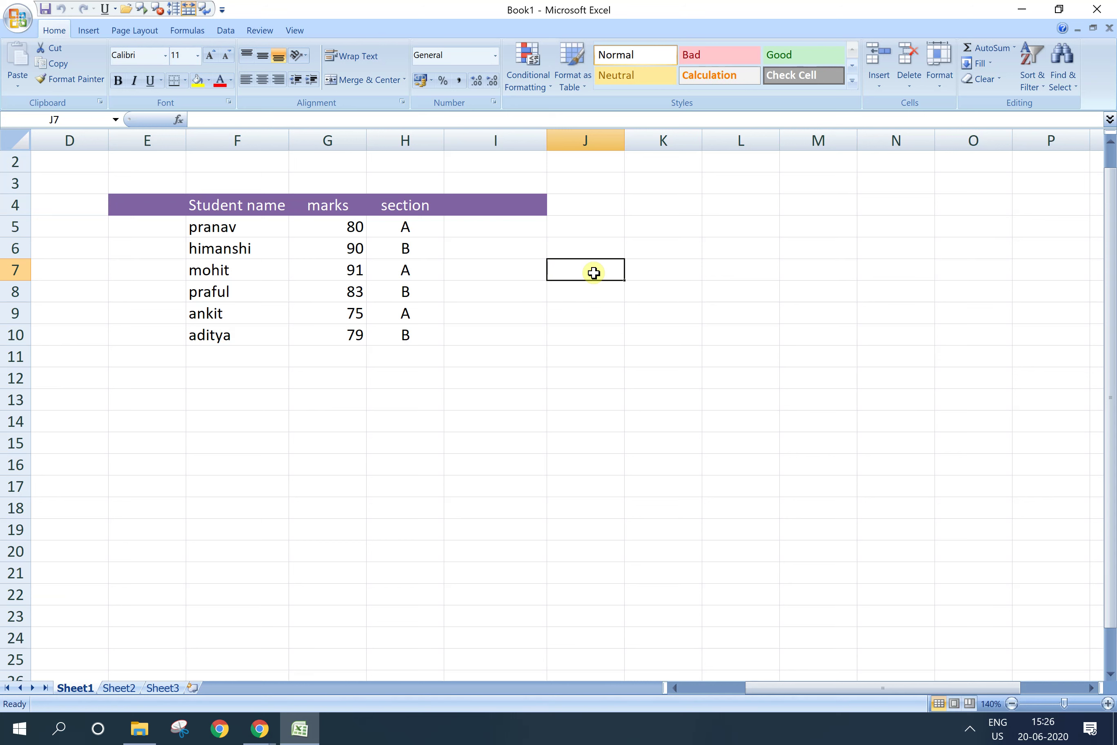